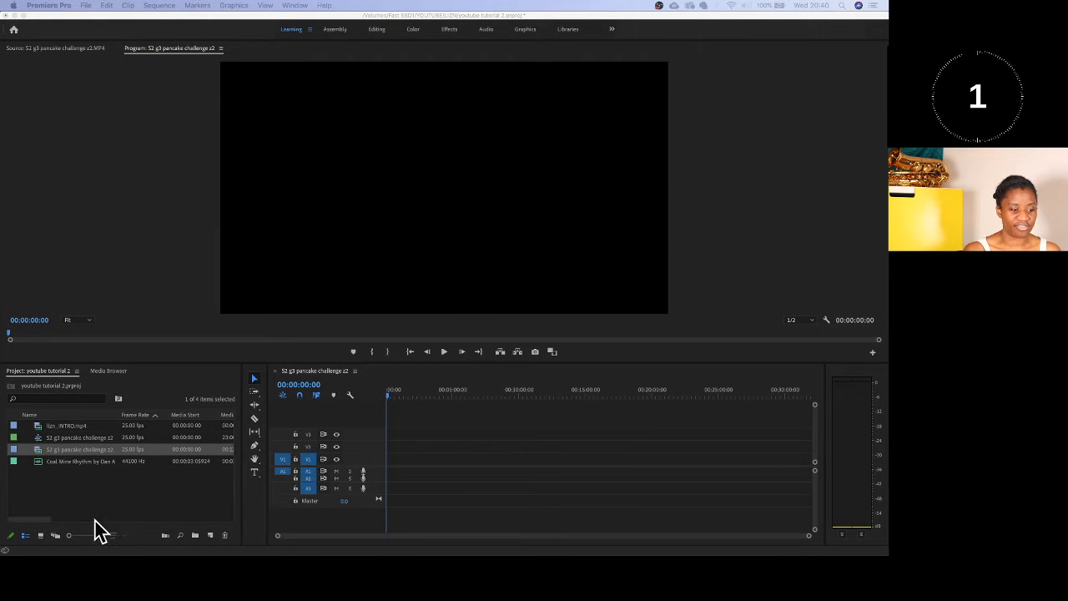
Place the S2 g3 pancake challenge z2 video clip at the start of the timeline and extend its end to about 08:39:04.
left_click(48, 451)
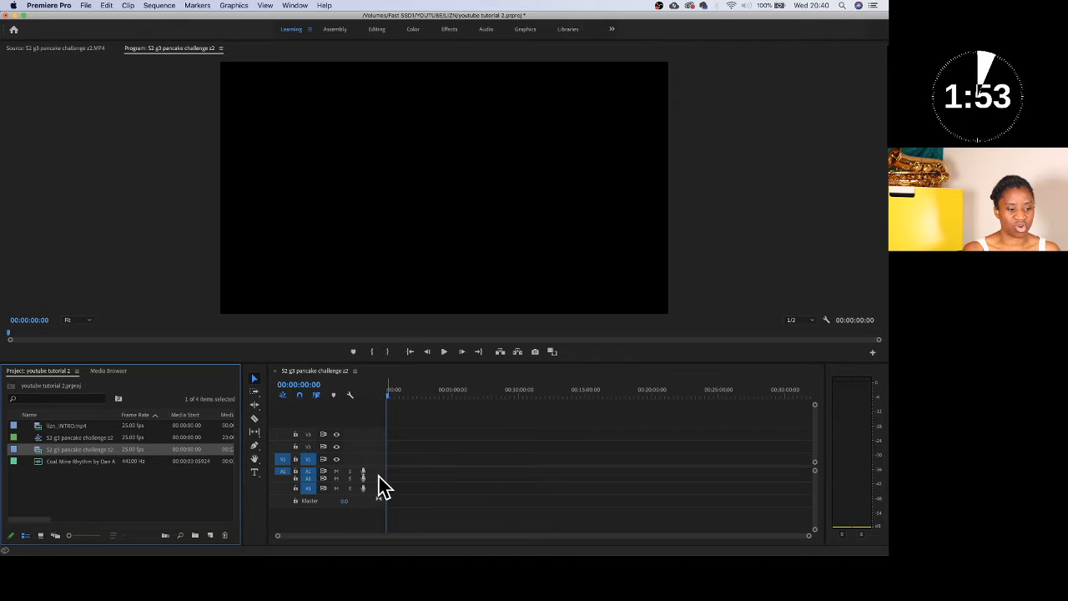
left_click_drag(39, 455, 404, 483)
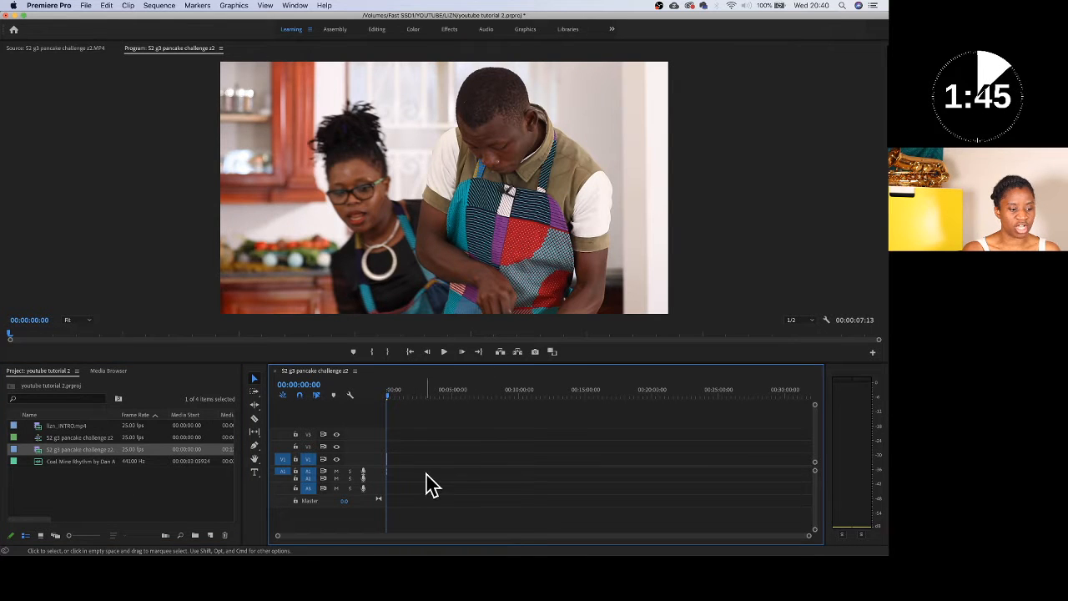
left_click(41, 437)
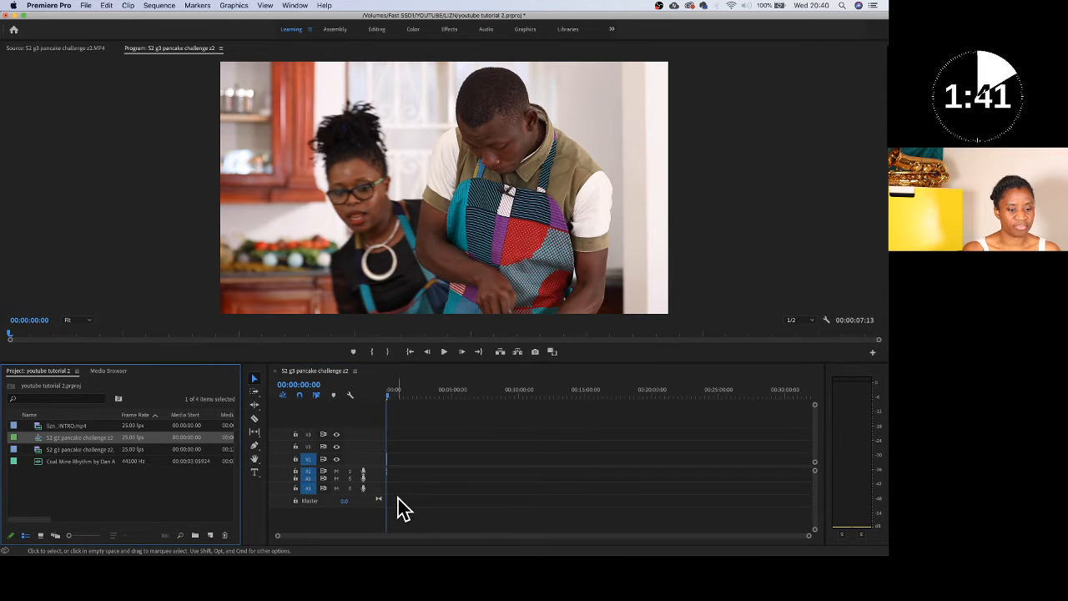
left_click_drag(390, 463, 693, 491)
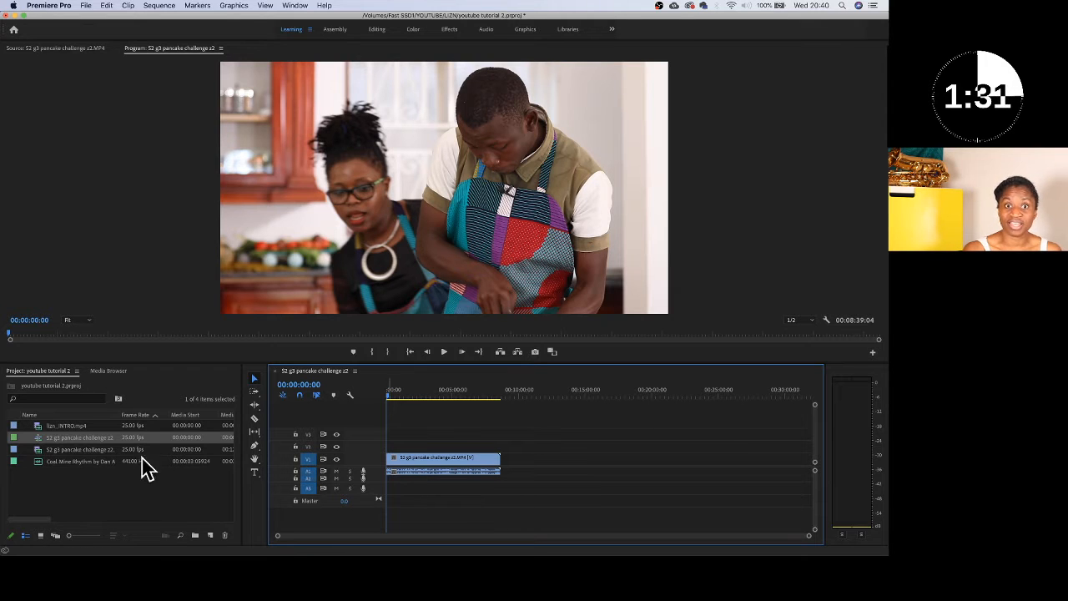
Add the Coal Mine Rhythm music to audio track A2 at the start of the sequence.
left_click(55, 461)
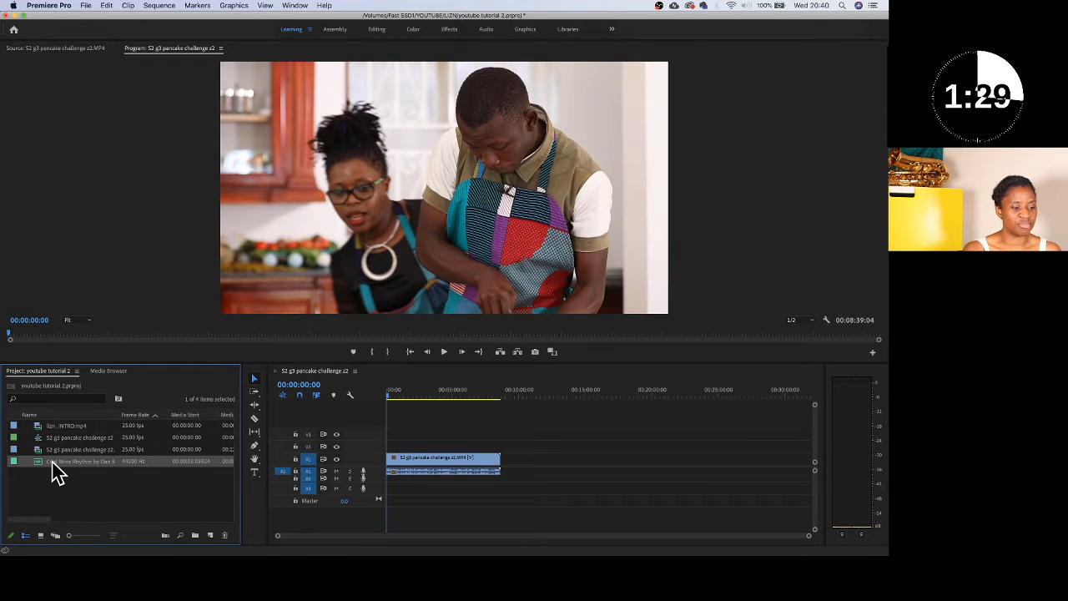
left_click_drag(53, 465, 390, 481)
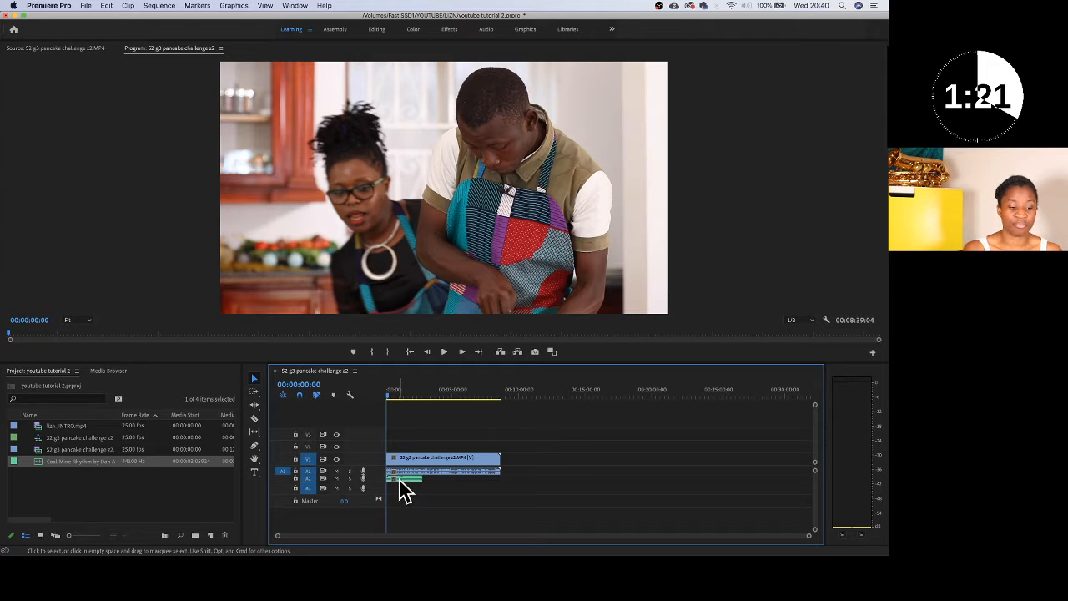
Adjust the audio gain of the music clip on A2 and play the sequence to check the sound level.
right_click(402, 491)
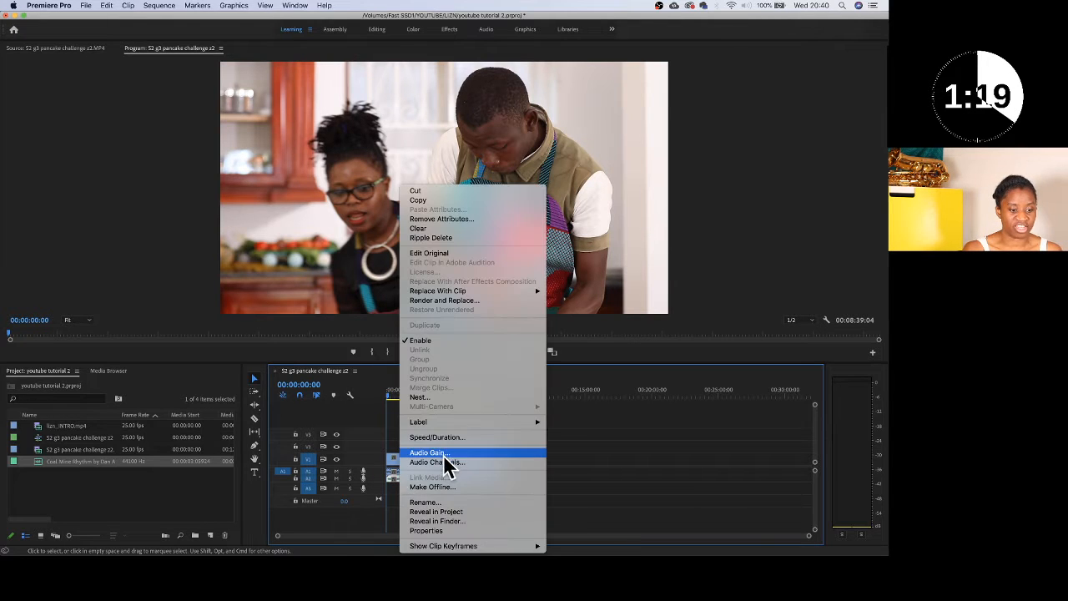
left_click(440, 453)
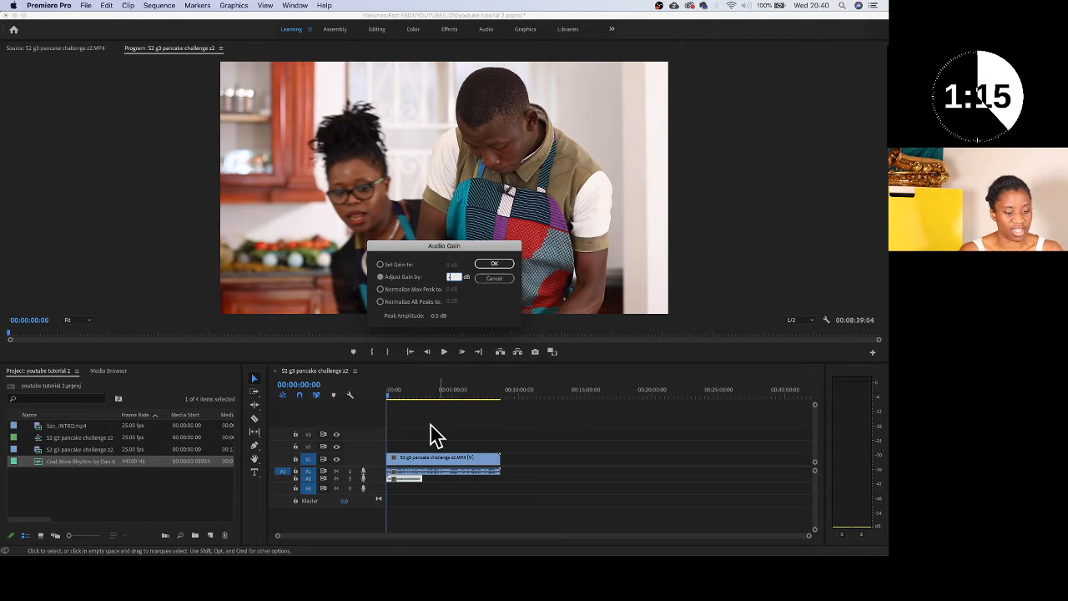
key("Return")
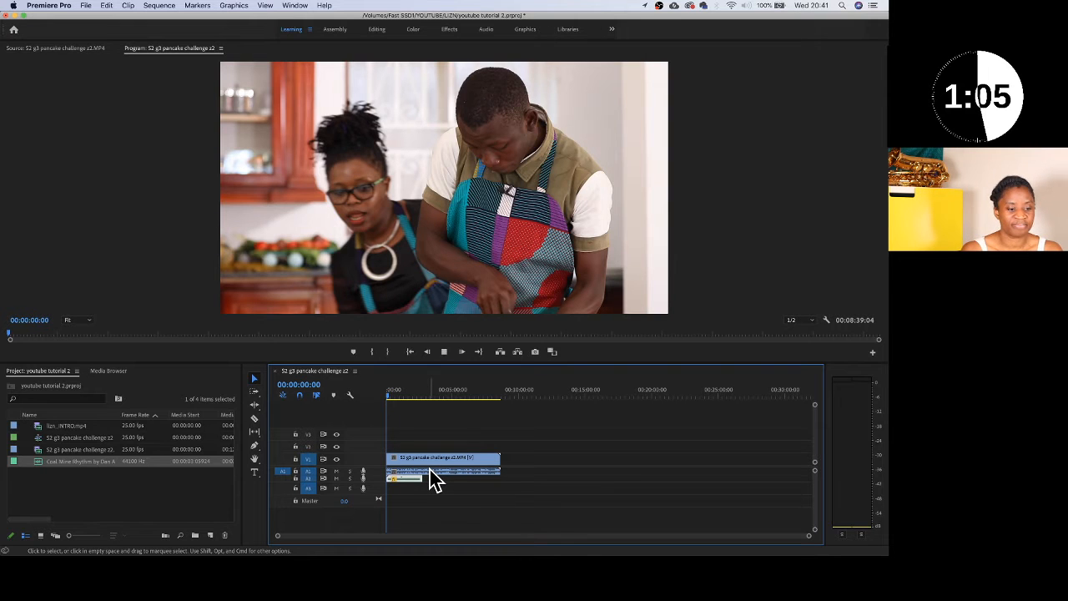
key("space")
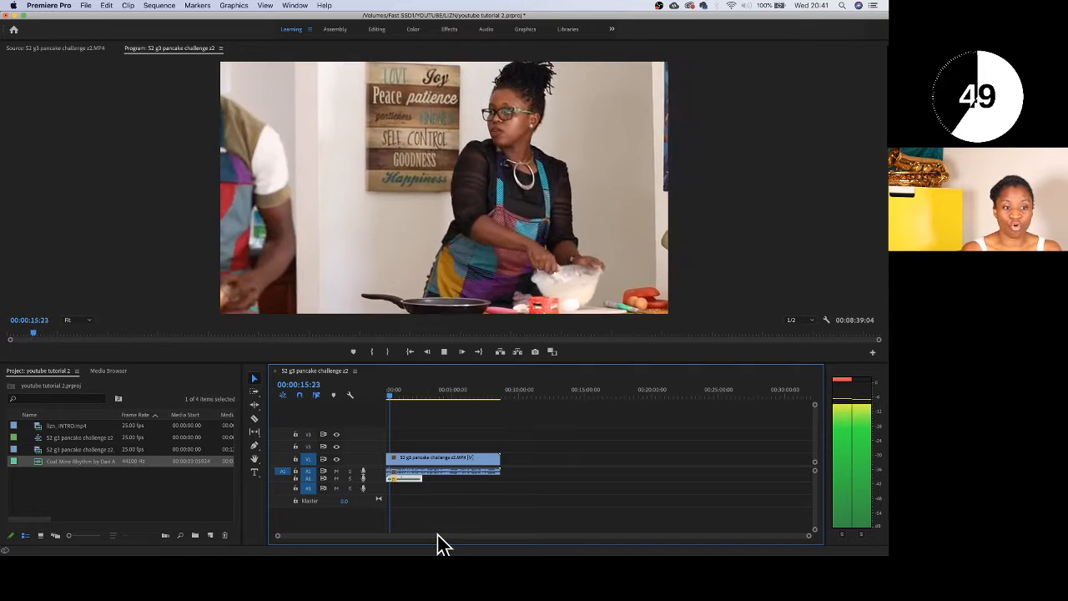
key("space")
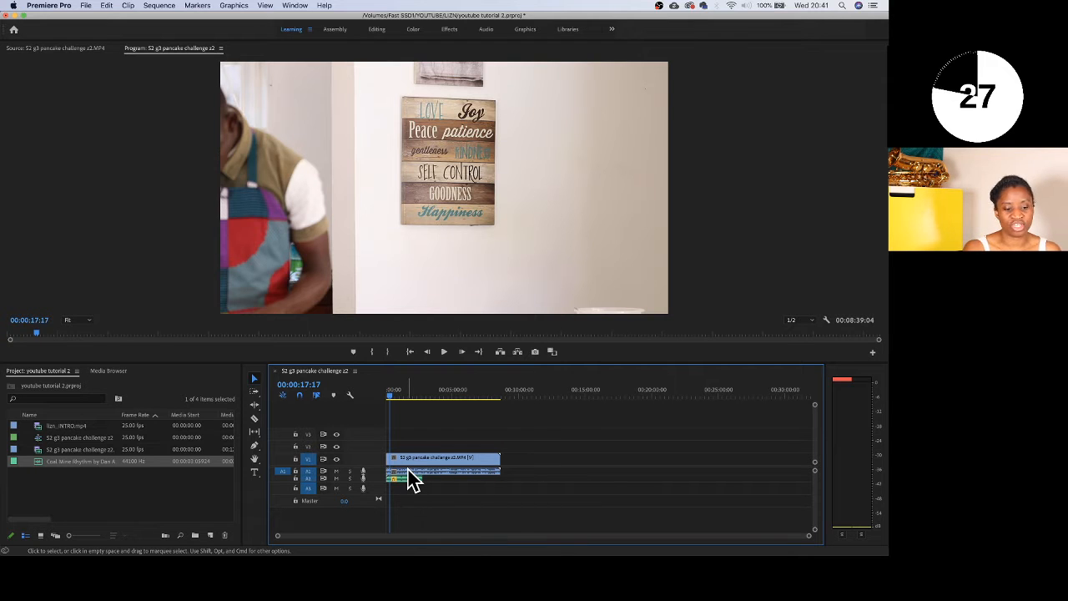
Remove the video clip's original sound from A1 by unlinking it, and play the sequence from near its start to check the music alone.
left_click(409, 471)
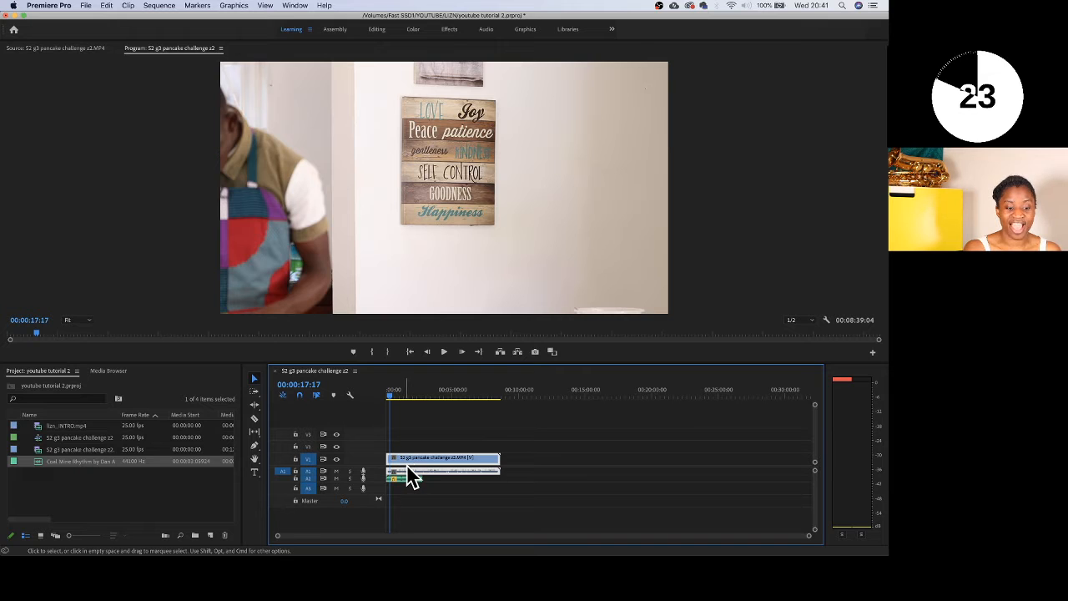
right_click(417, 476)
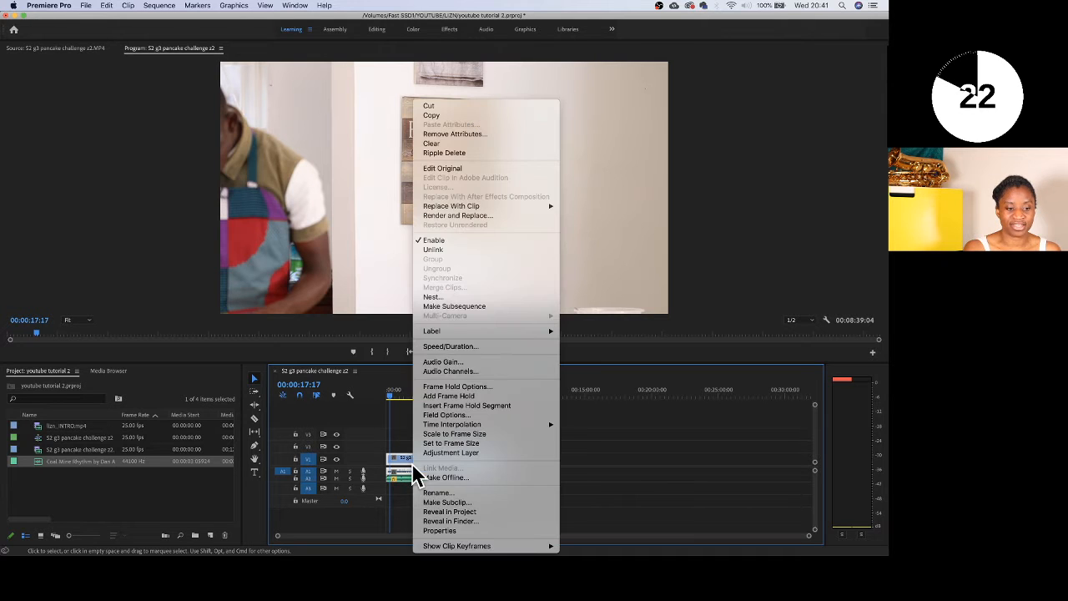
left_click(451, 246)
left_click(432, 472)
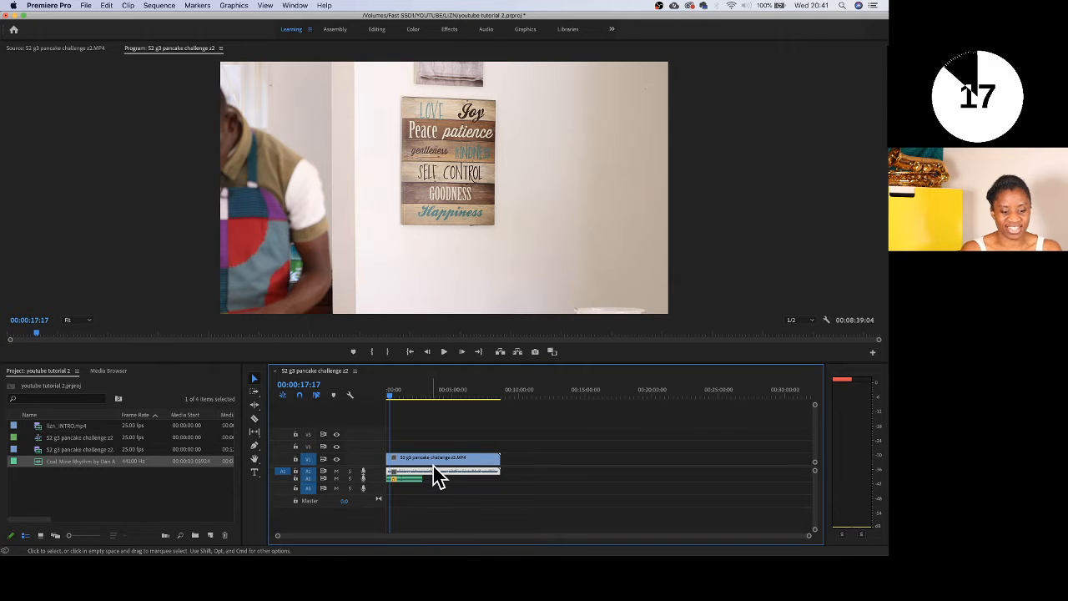
key("Delete")
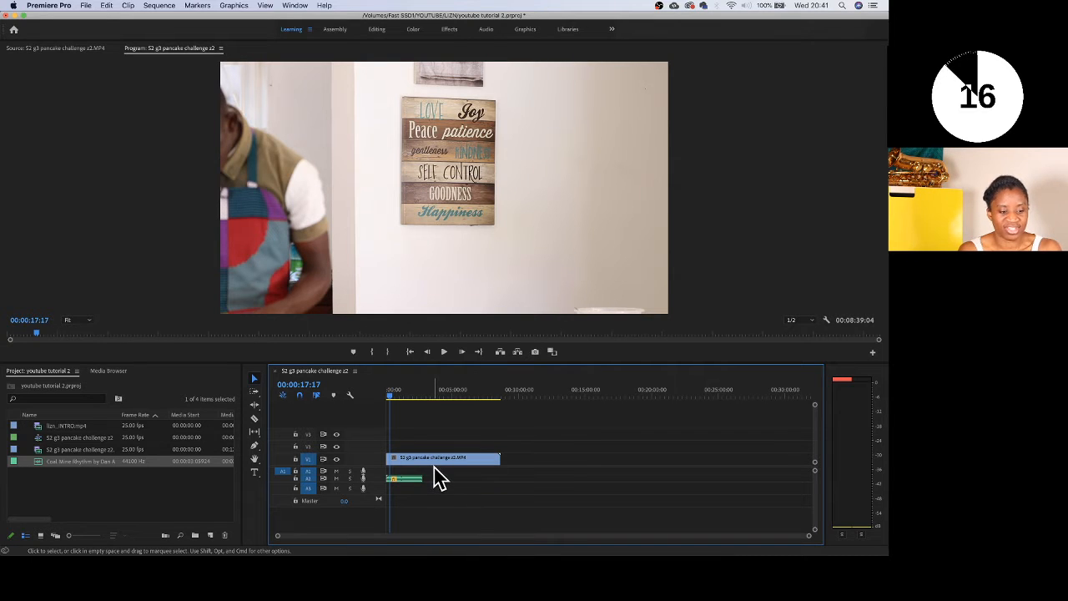
left_click(385, 397)
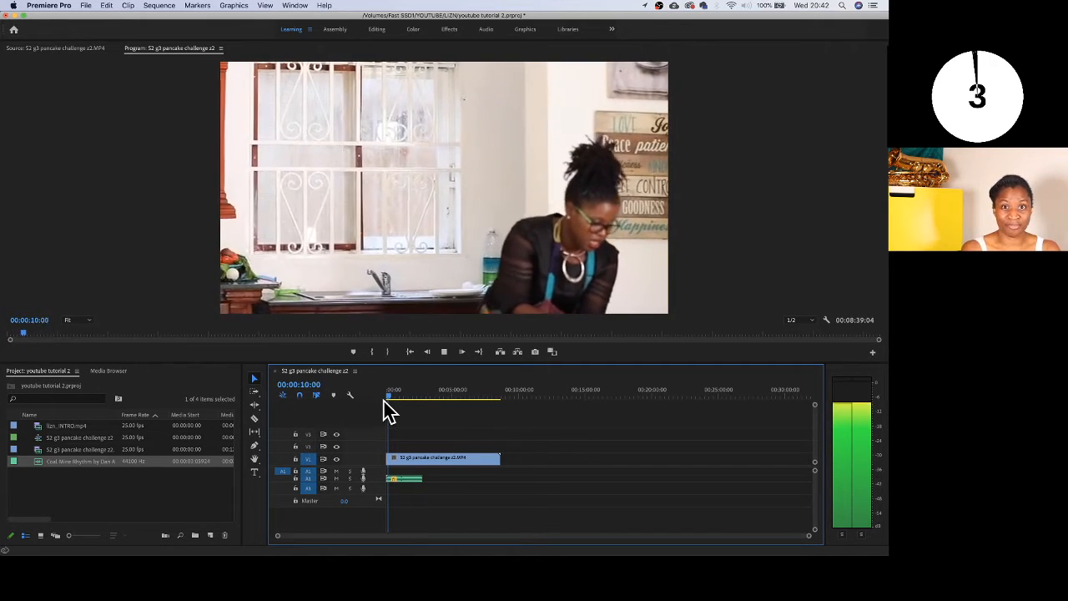
key("space")
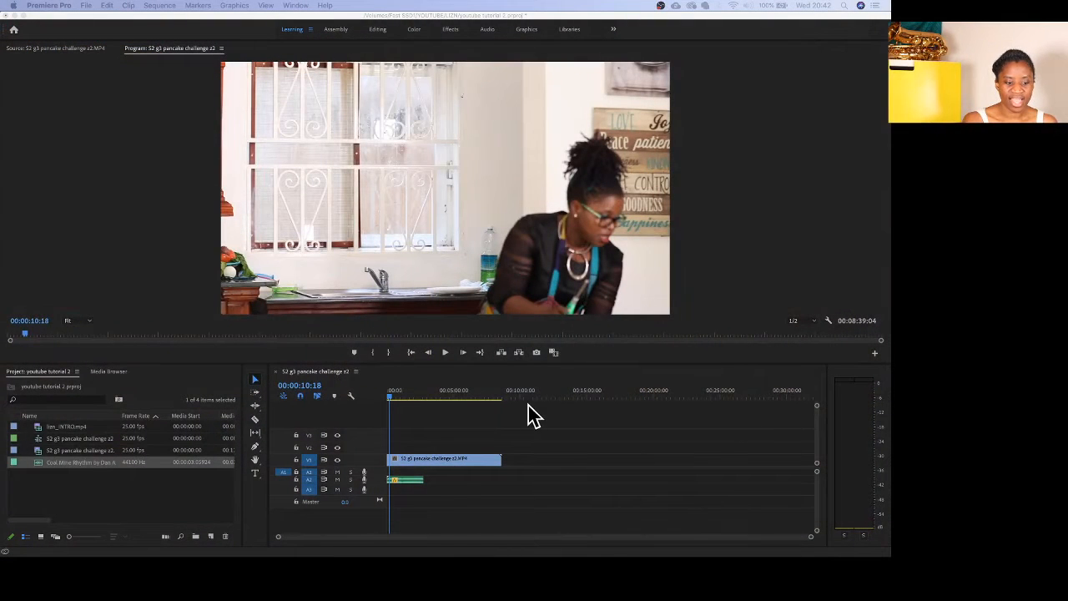
Delete the video and music clips from the timeline so the sequence is empty.
left_click(413, 459)
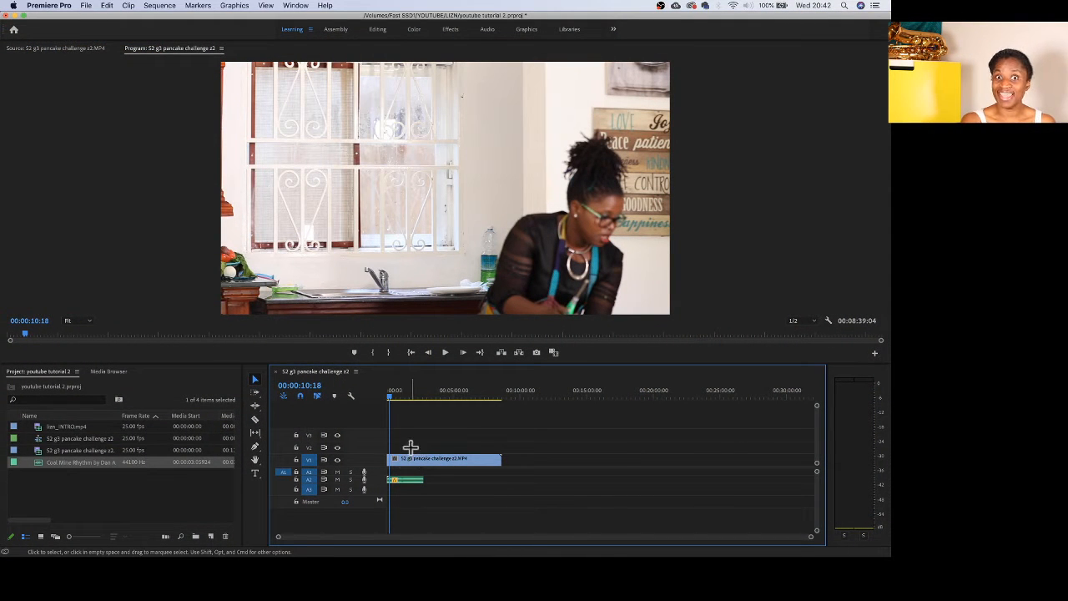
left_click_drag(410, 446, 409, 526)
key("Delete")
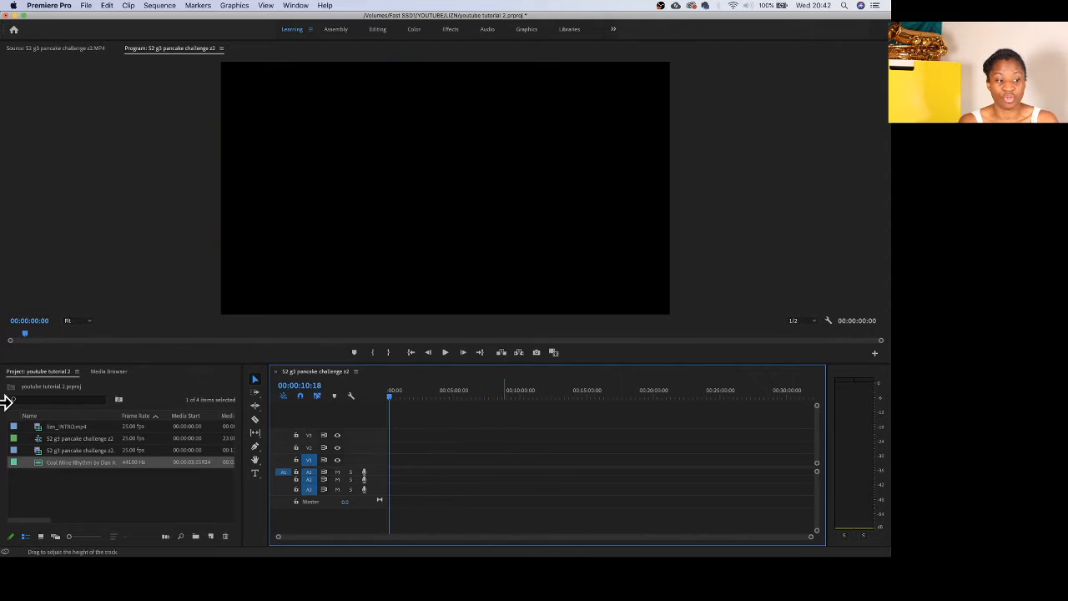
Open the S2 g3 pancake challenge z2 video in the Source Monitor, clear its In and Out points, and return to its start.
left_click(45, 451)
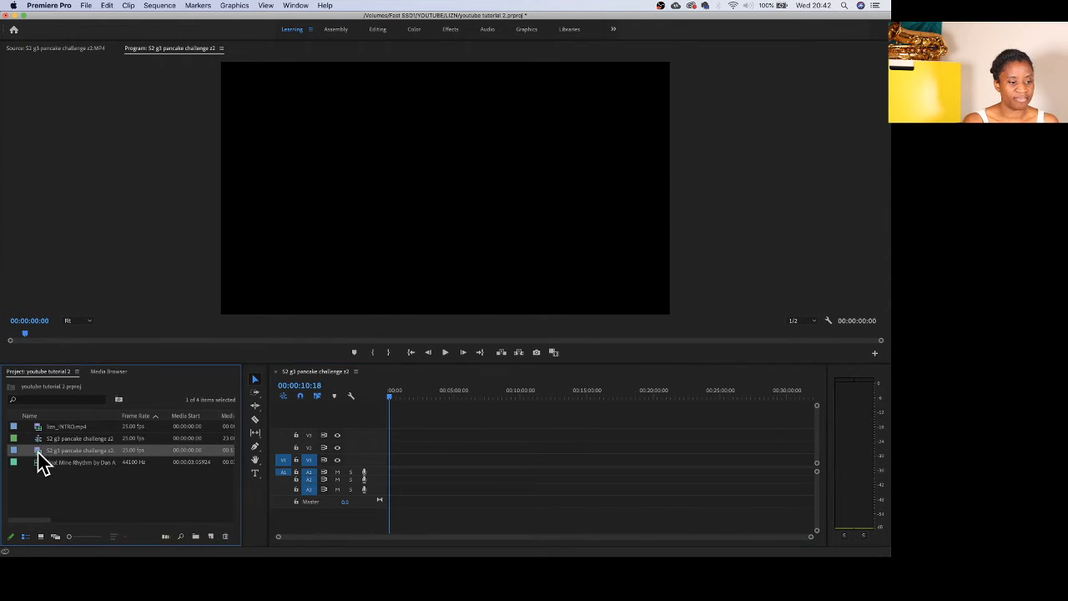
double_click(38, 455)
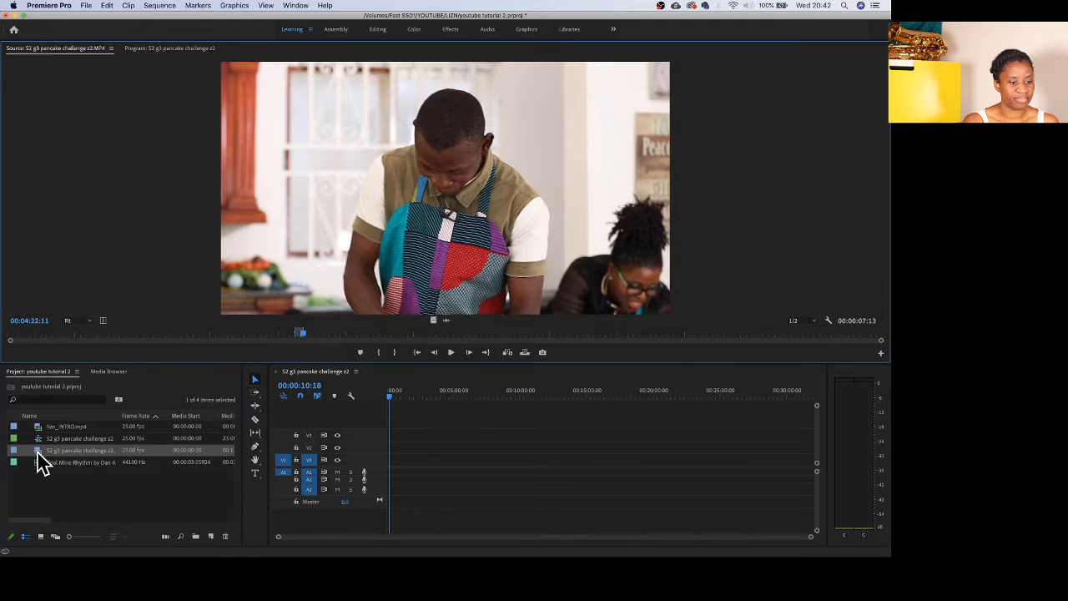
right_click(301, 334)
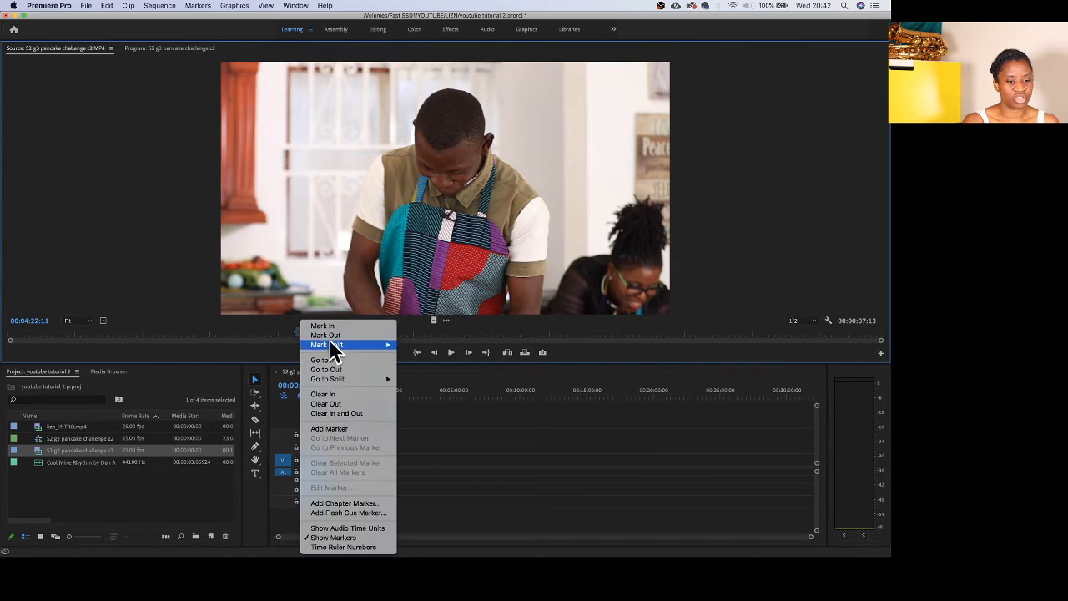
left_click(339, 413)
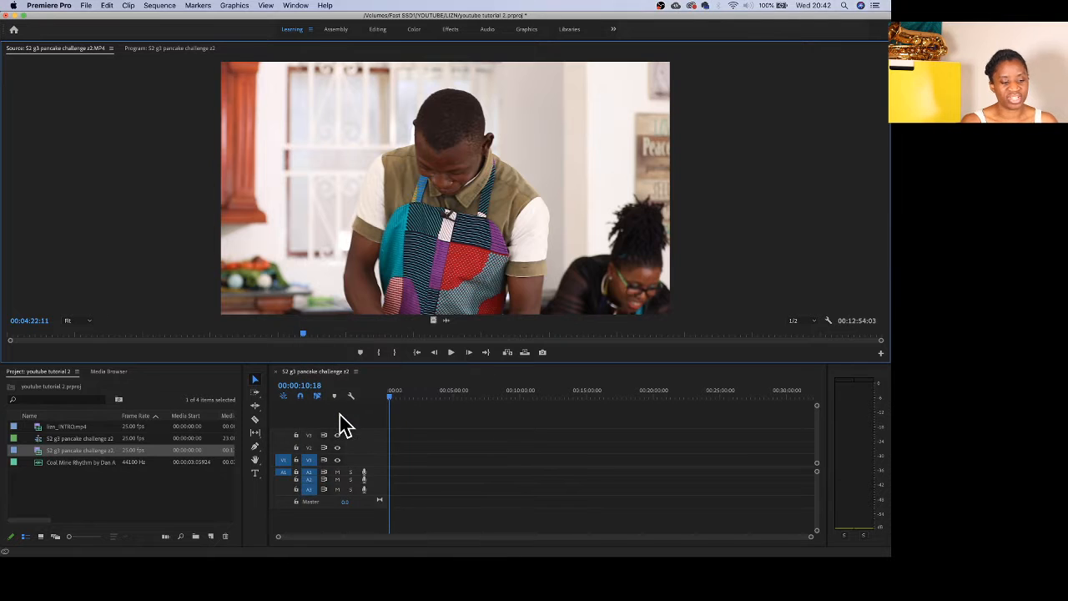
left_click_drag(302, 334, 8, 376)
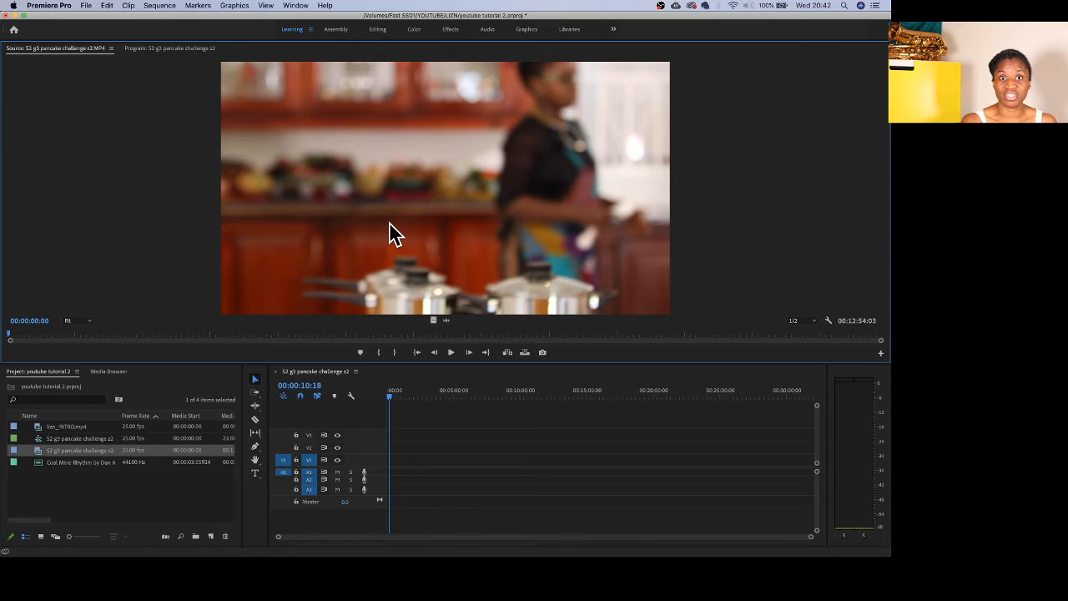
Place the full pancake challenge clip at the start of V1 and A1, and play parts of it to check its sound.
left_click_drag(426, 310, 391, 475)
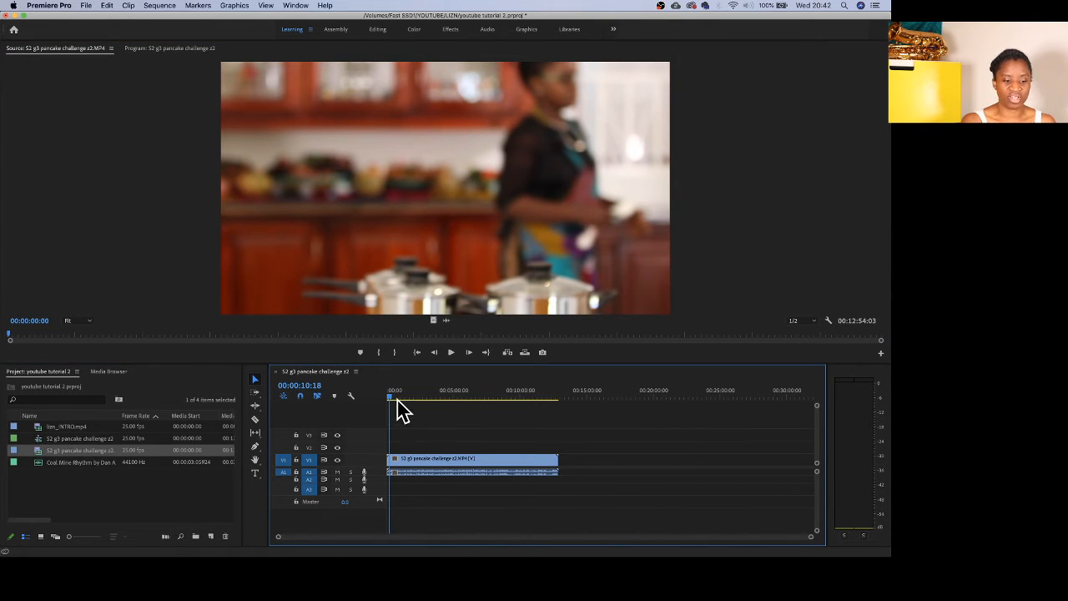
key("space")
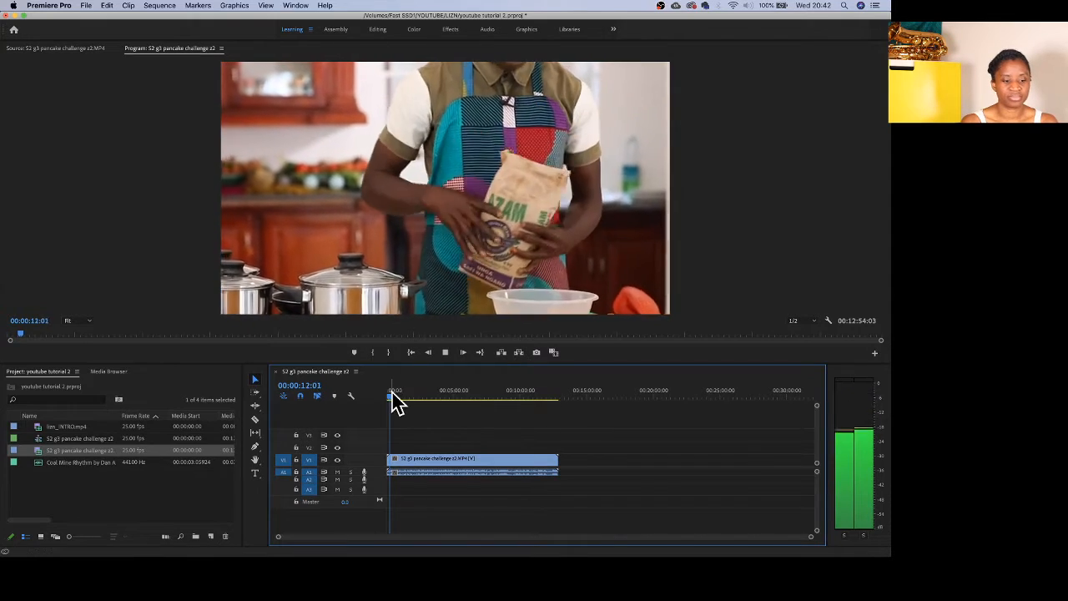
left_click(443, 397)
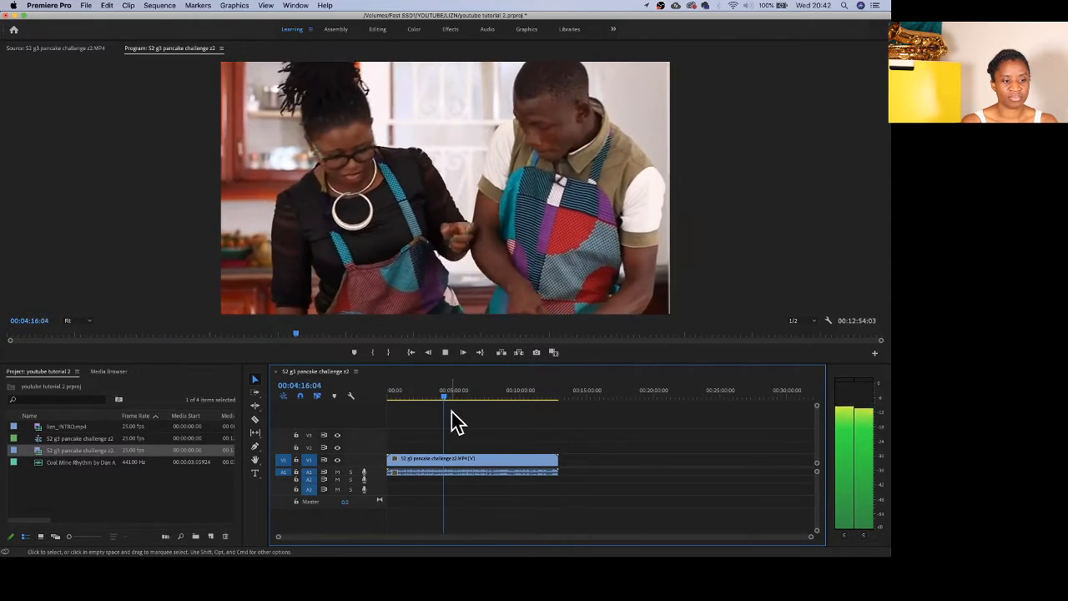
key("space")
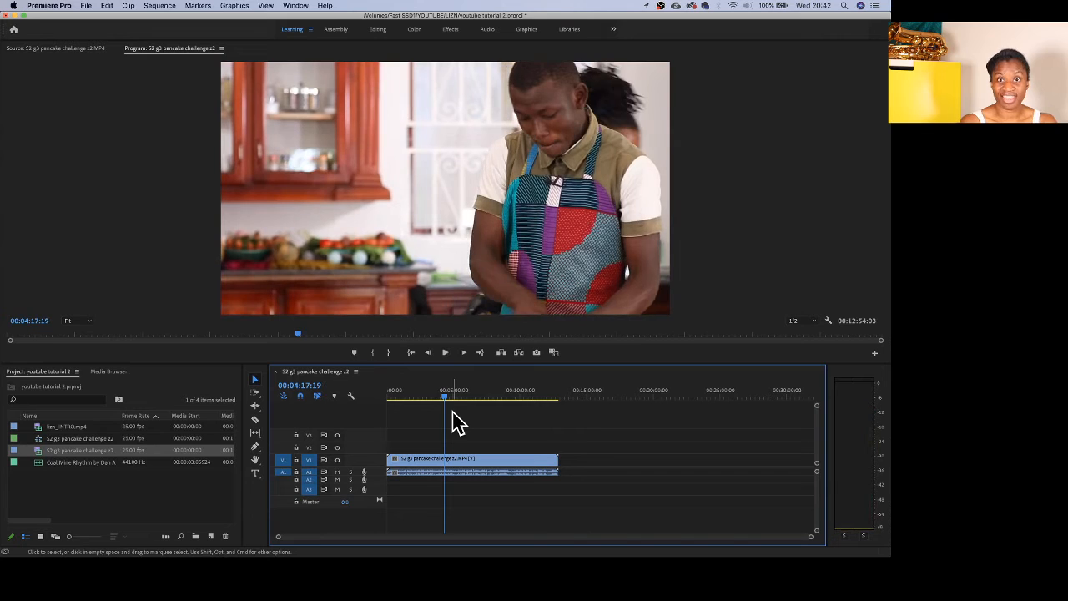
Add the Coal Mine Rhythm music to A2 beneath the video's own audio, starting at the beginning of the sequence.
left_click(70, 463)
left_click_drag(60, 466, 391, 484)
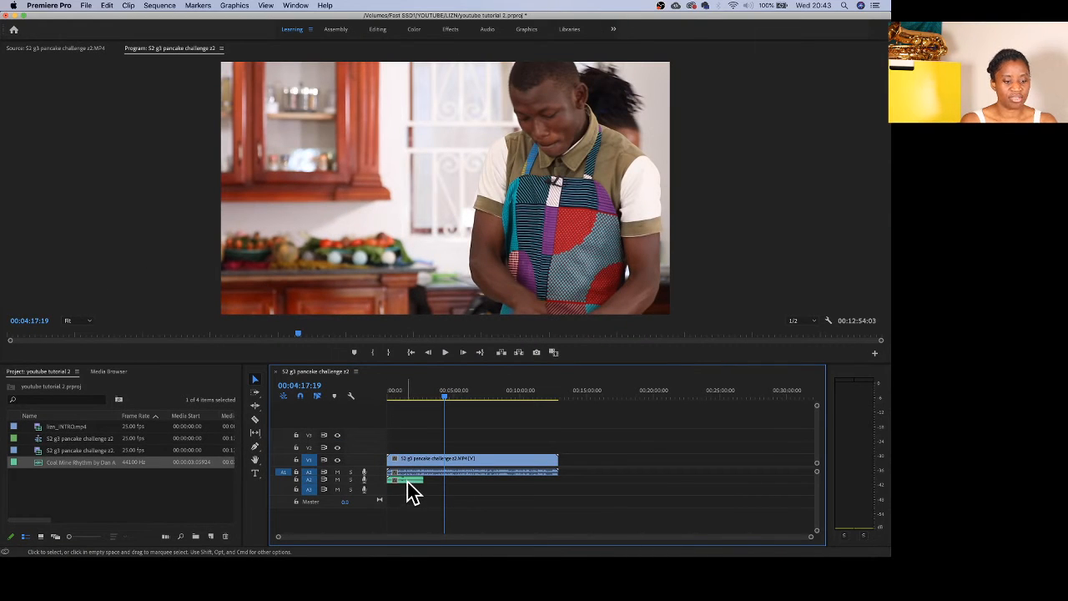
Move the music clip up onto A1 over the start of the video's audio and adjust its audio gain.
left_click_drag(411, 490, 410, 478)
left_click_drag(448, 408, 395, 397)
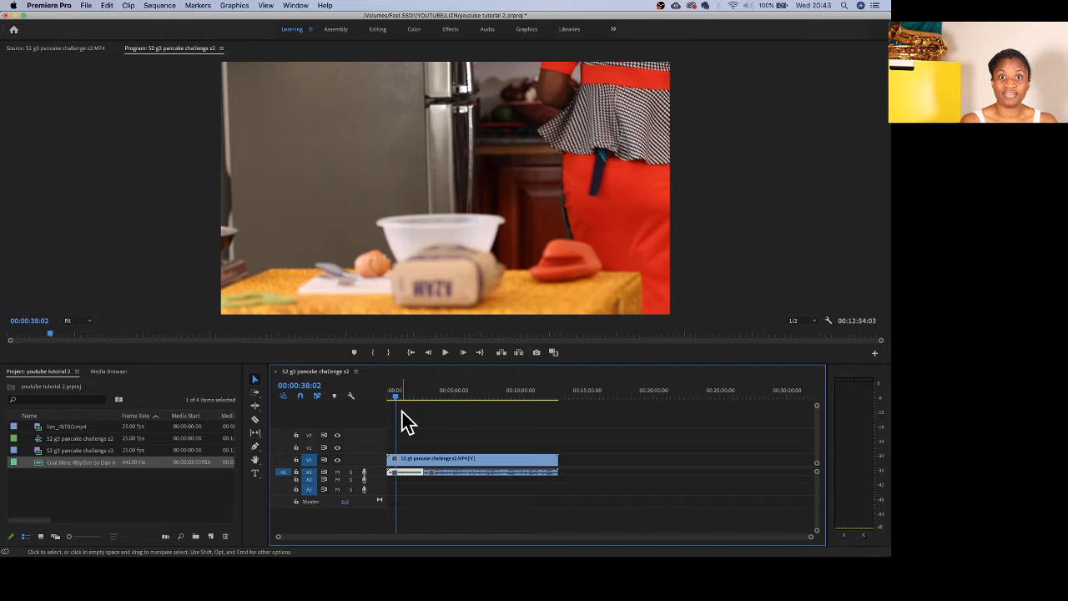
right_click(414, 474)
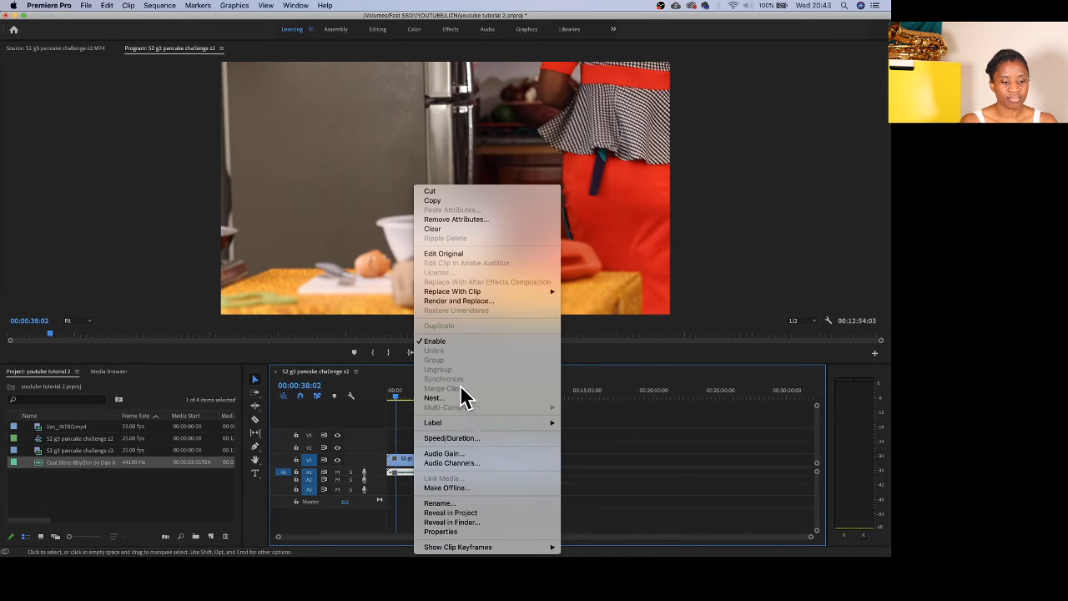
left_click(463, 454)
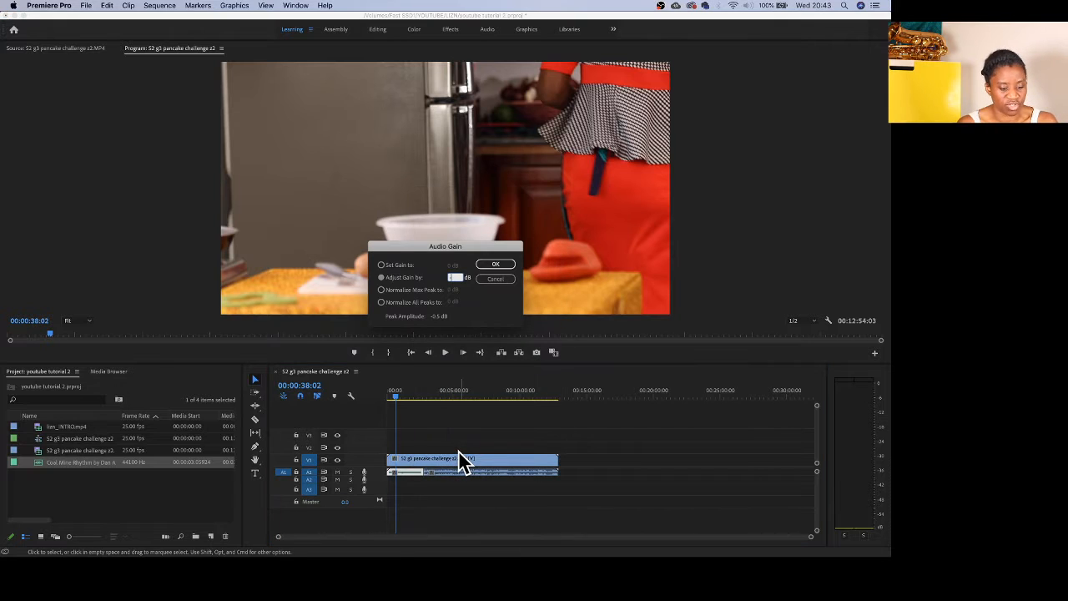
key("Return")
Play the sequence from about 00:00:38:02 to check the sound, and undo the music clip's gain change and move to A1.
key("space")
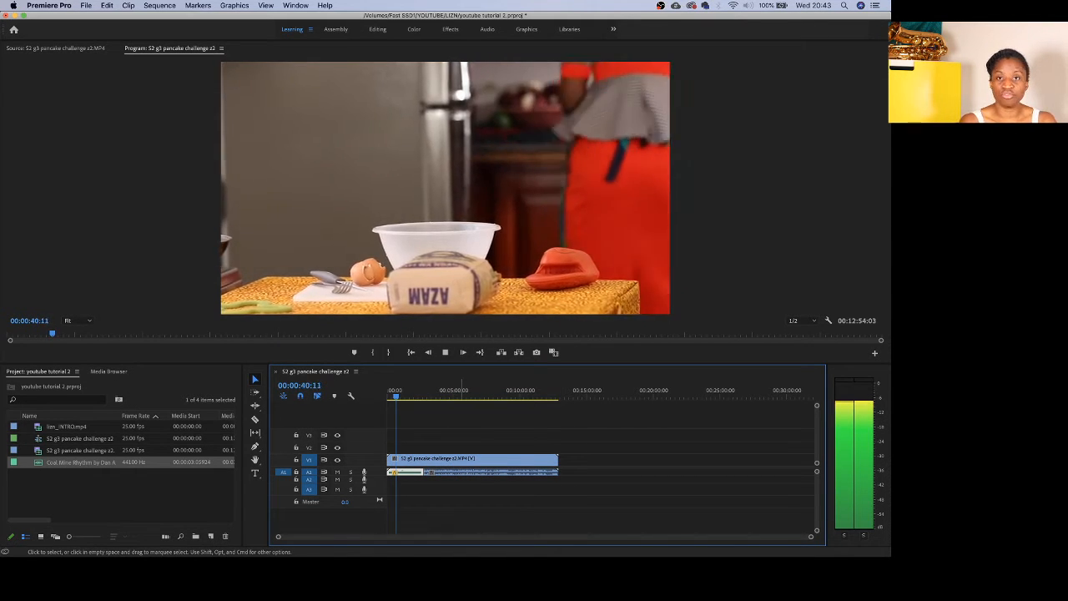
key("space")
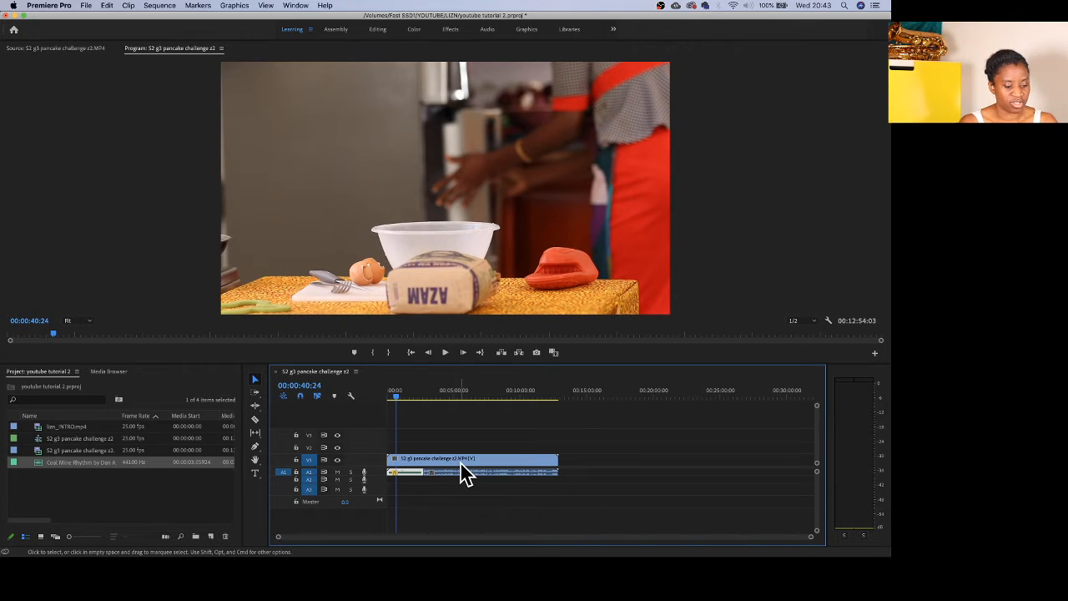
left_click_drag(465, 477, 461, 470)
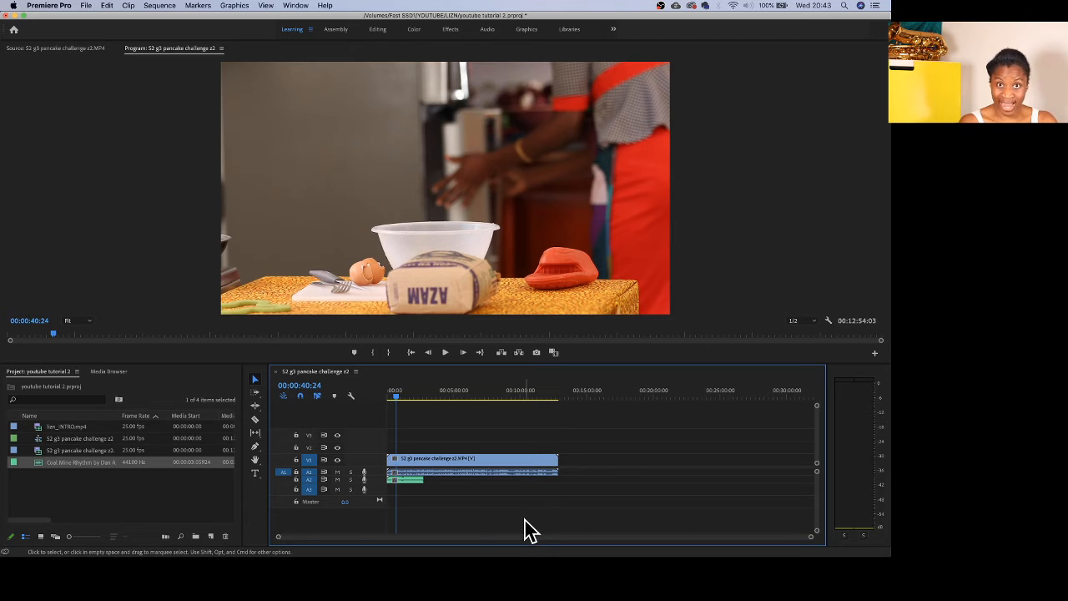
Play the sequence from 00:00:40:24 to check the mix, and lower the A2 music clip's gain by 7 dB.
key("space")
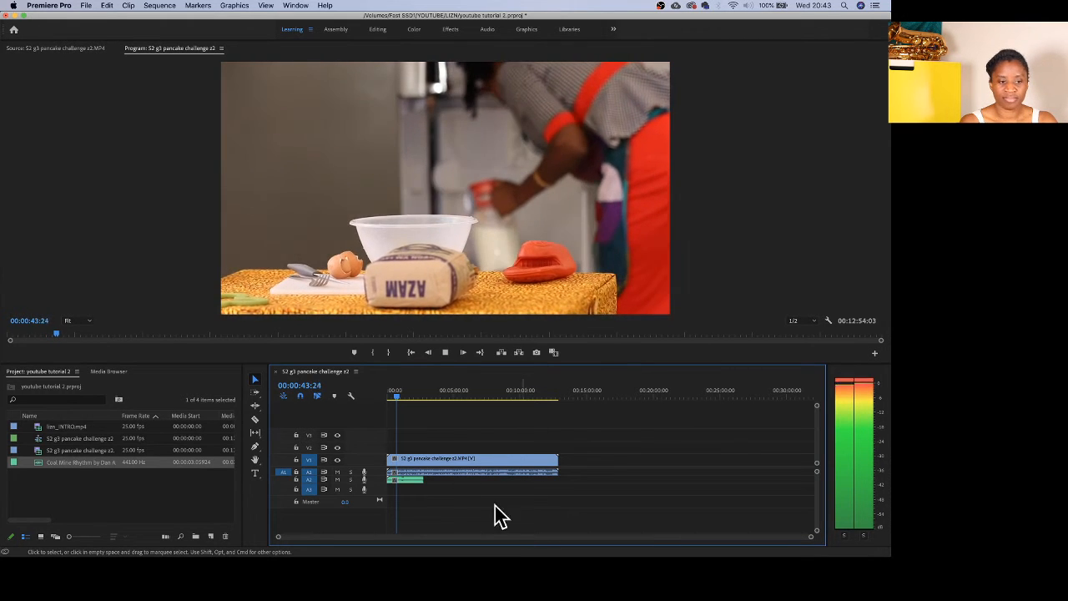
key("space")
left_click_drag(406, 398, 410, 398)
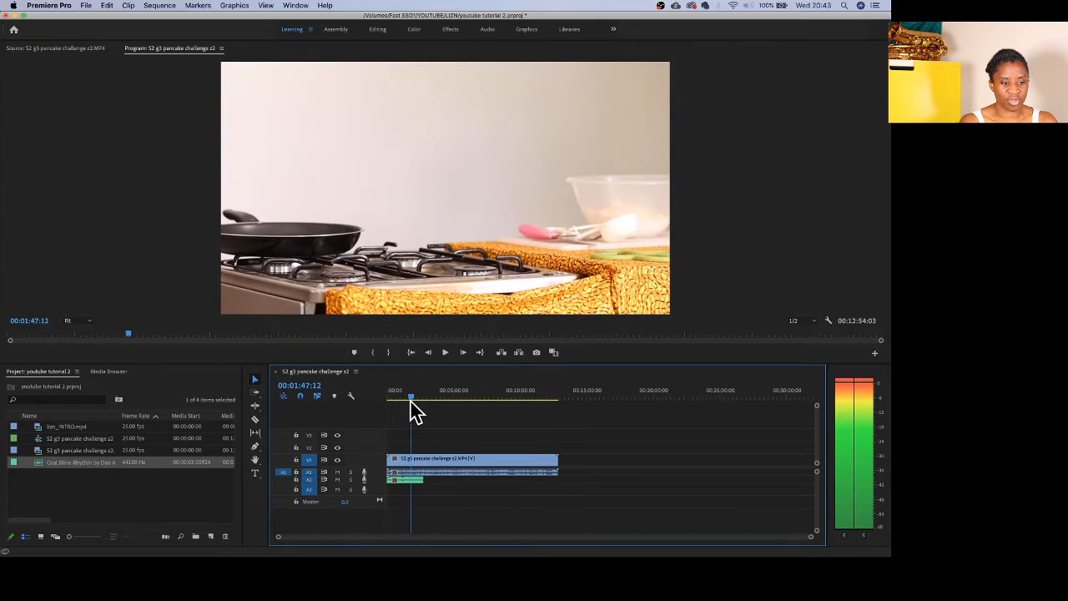
right_click(421, 490)
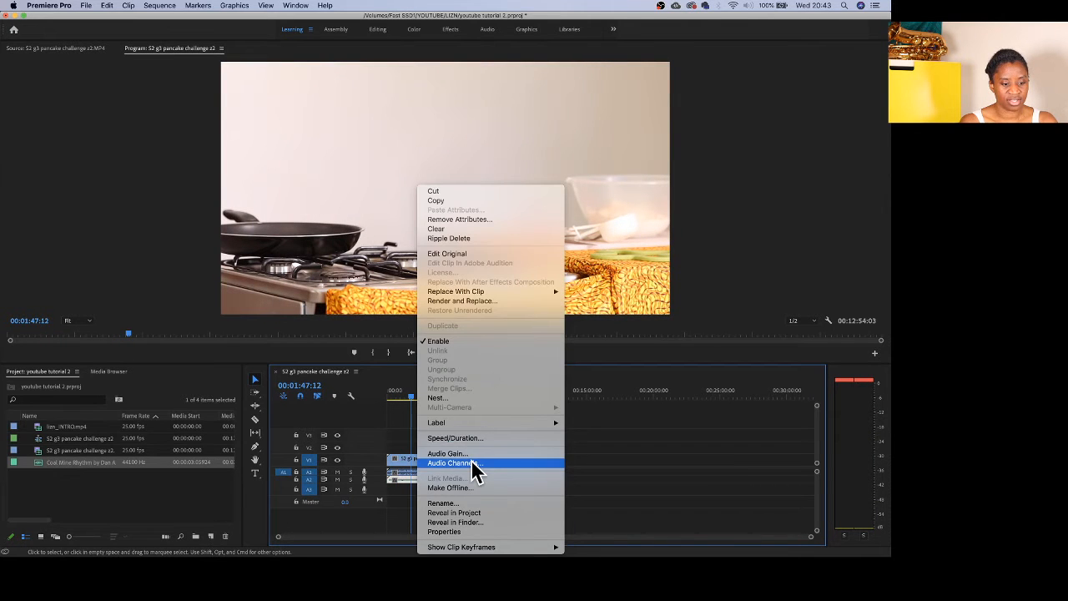
left_click(472, 467)
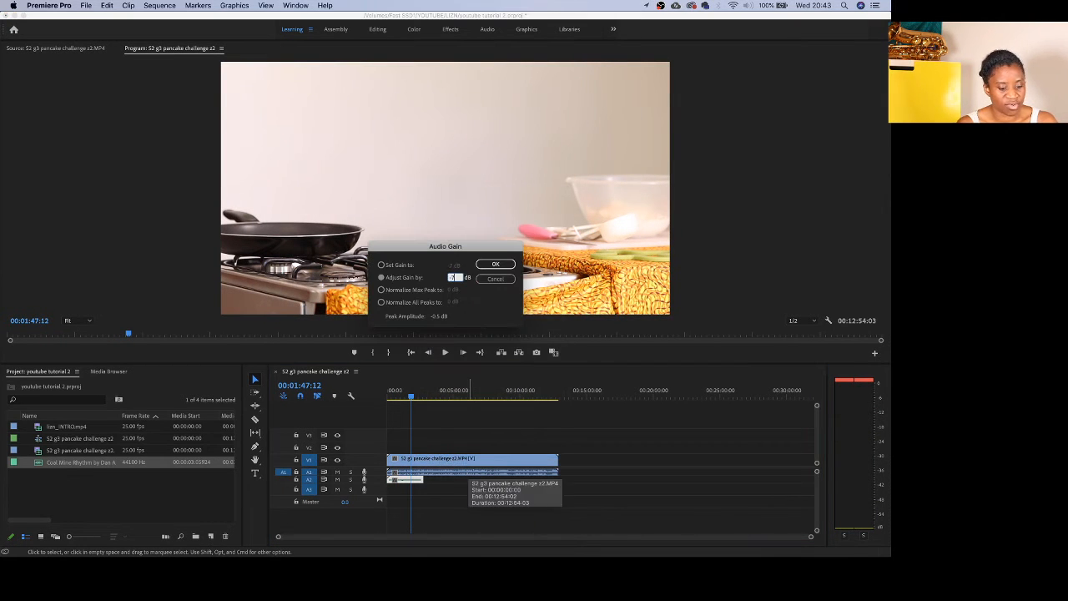
key("Return")
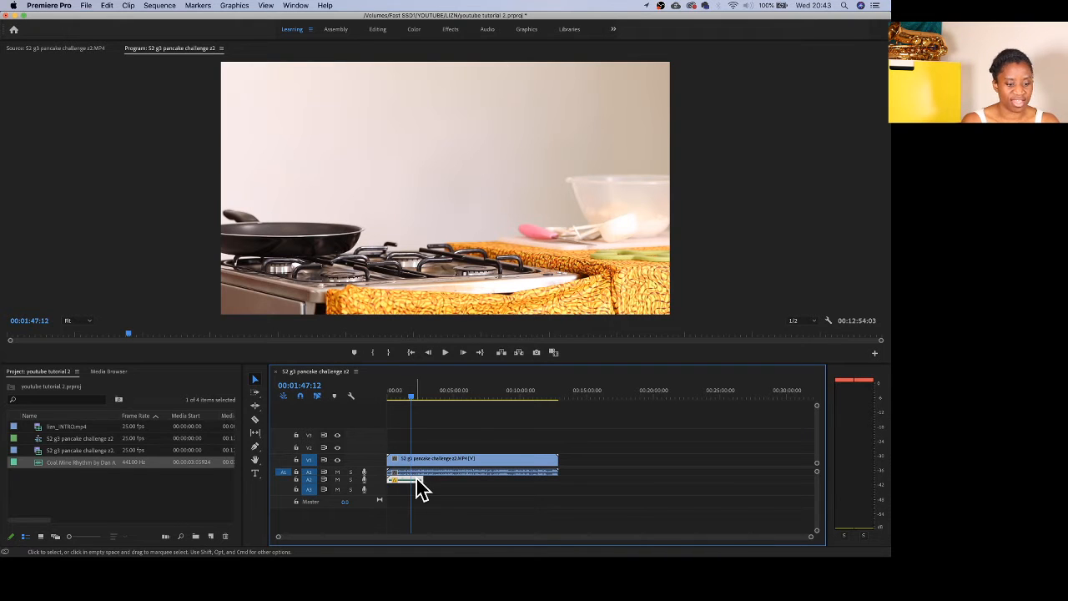
Move the music clip along A2 to start at about 00:01:47:12, and play several passages over it to check the sound balance.
left_click_drag(417, 479, 421, 398)
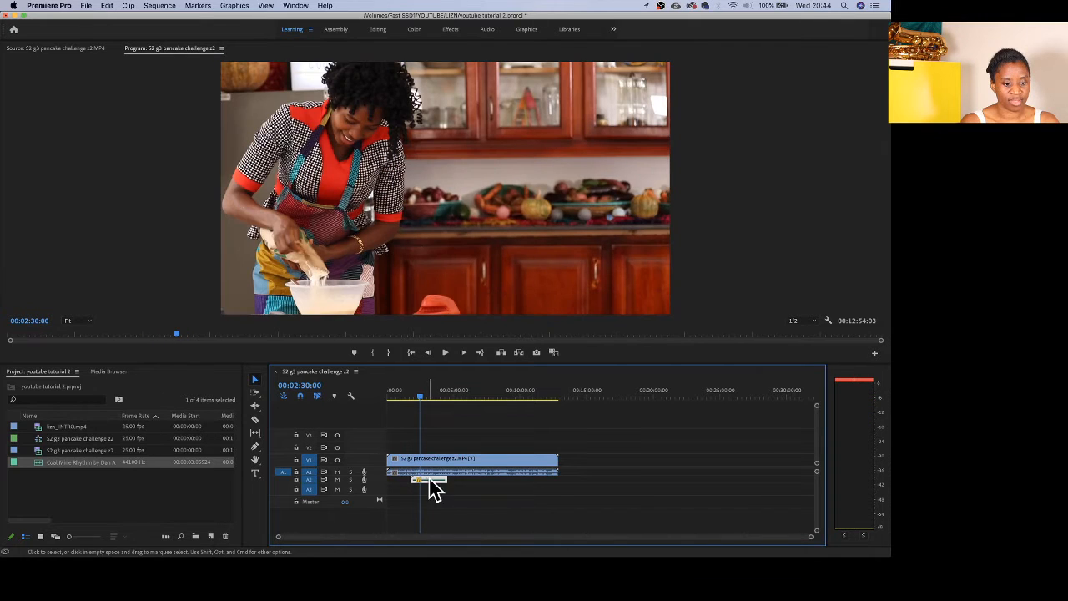
key("space")
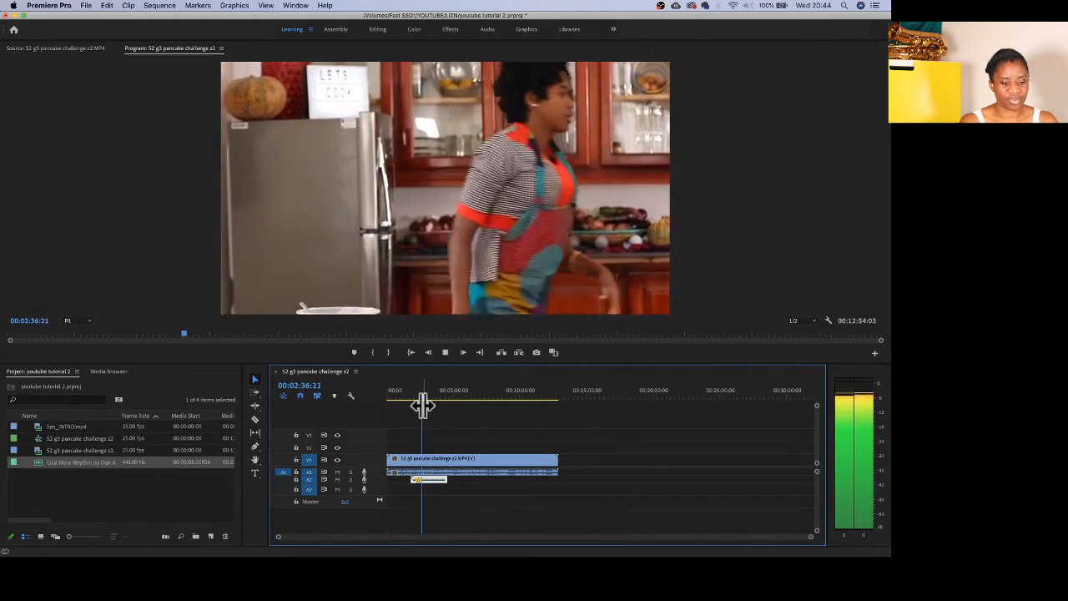
left_click(429, 398)
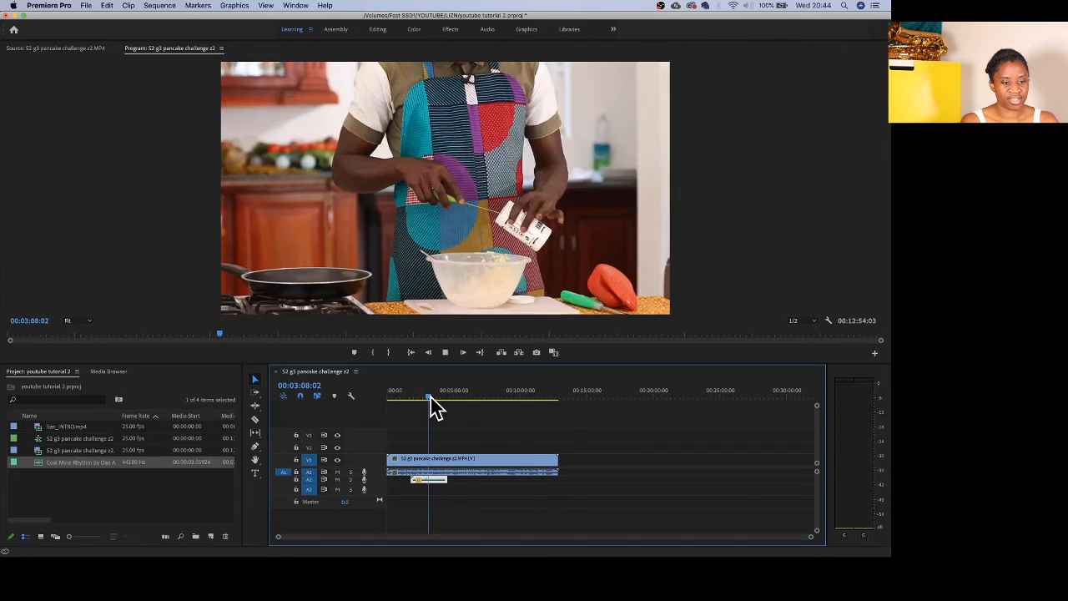
left_click_drag(431, 399, 443, 401)
key("space")
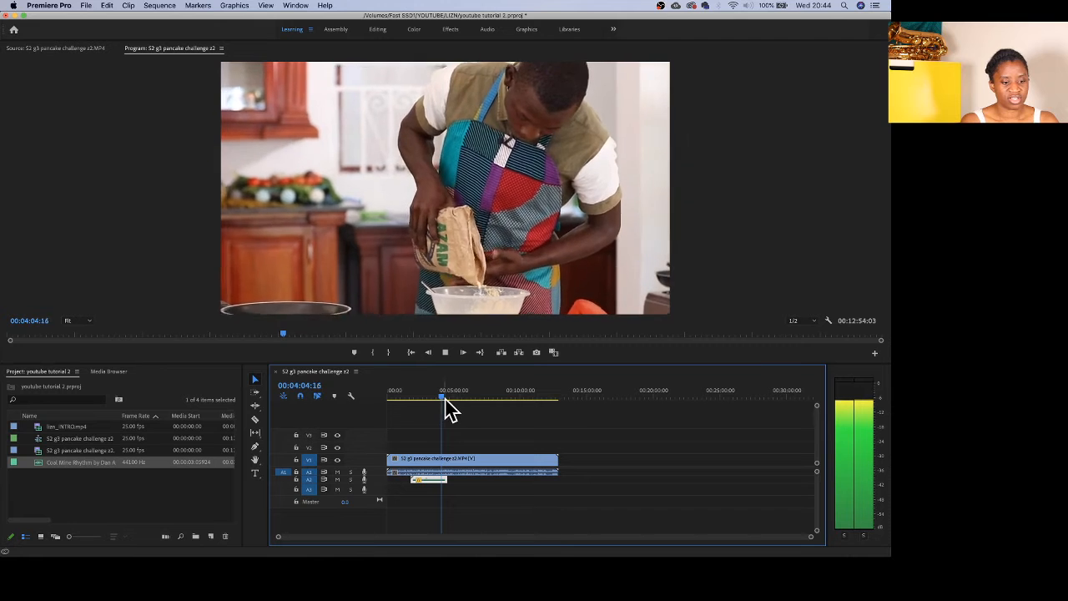
key("space")
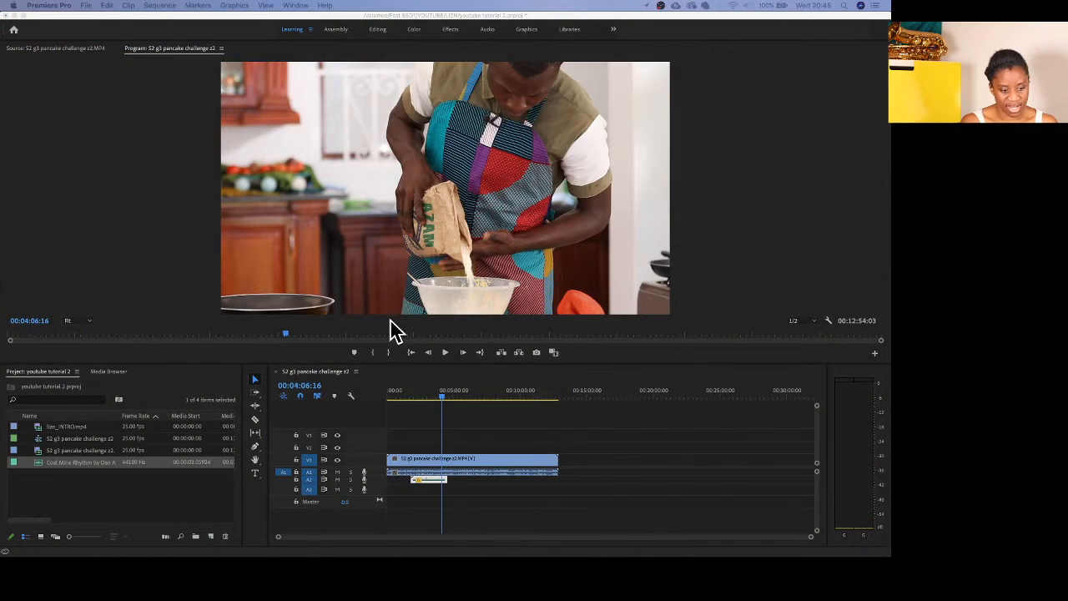
Return the playhead to 00:00:00:00 and move the music clip on A2 back to the start of the sequence.
left_click(442, 395)
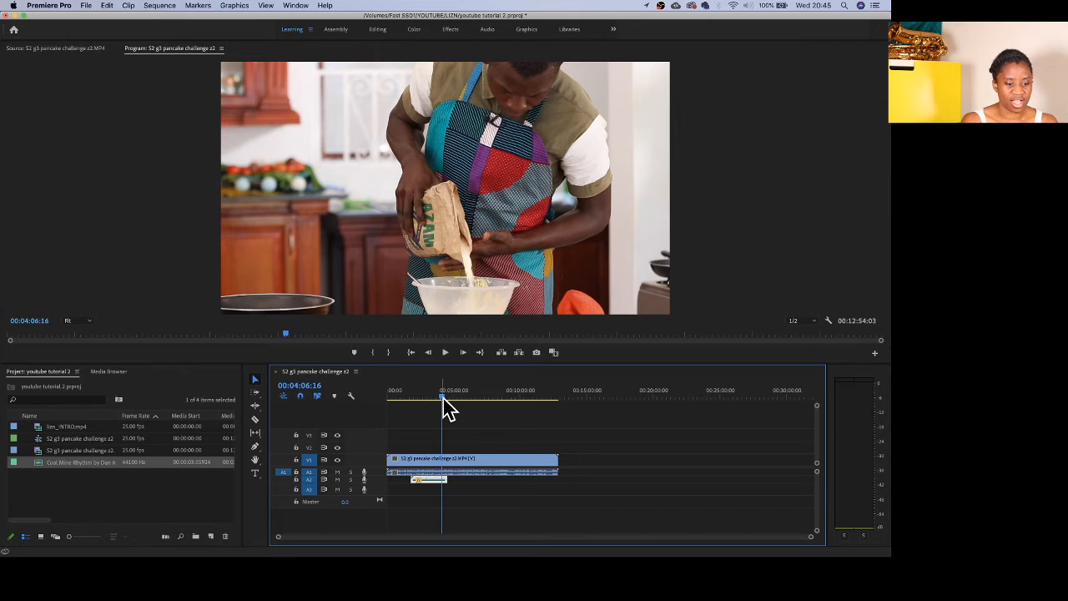
left_click(422, 395)
key("Home")
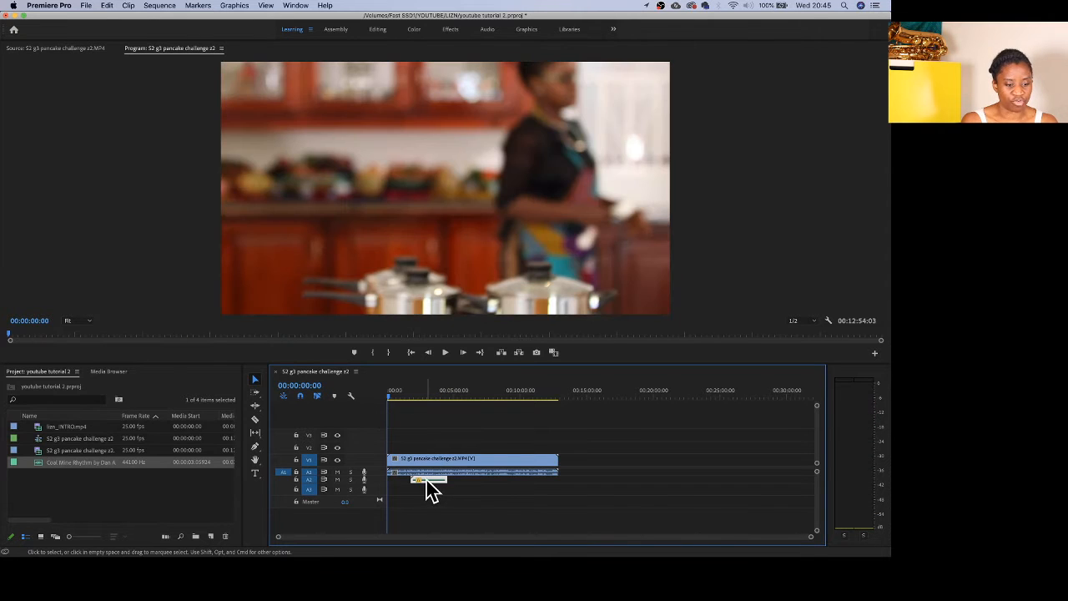
mouse_move(430, 491)
left_mouse_down()
mouse_move(410, 494)
mouse_move(405, 477)
mouse_move(420, 484)
left_mouse_up()
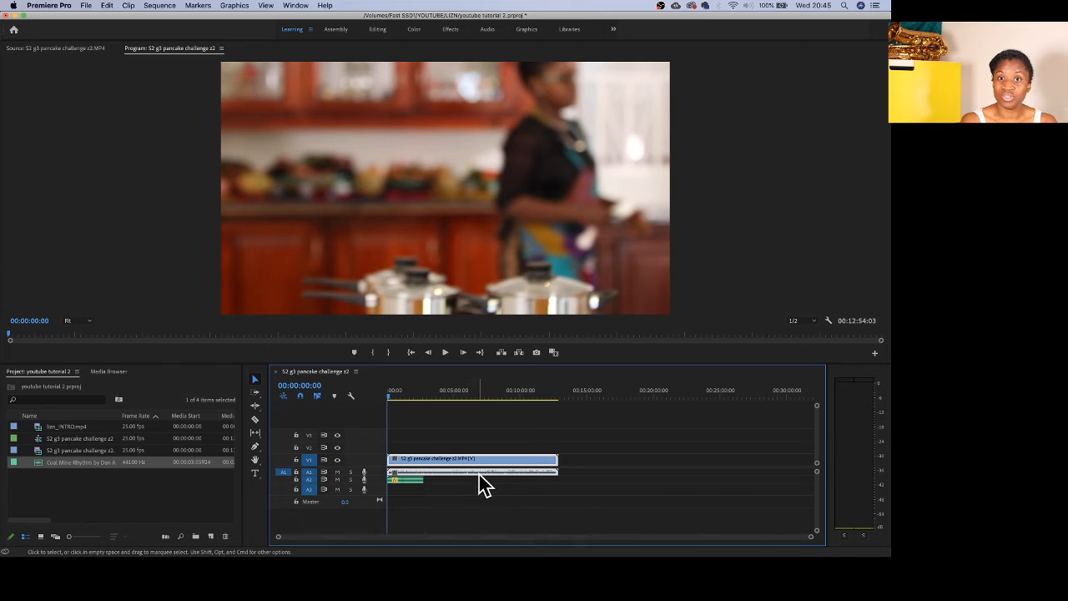
Unlink the pancake challenge clip's audio on A1 from its video on V1.
right_click(435, 470)
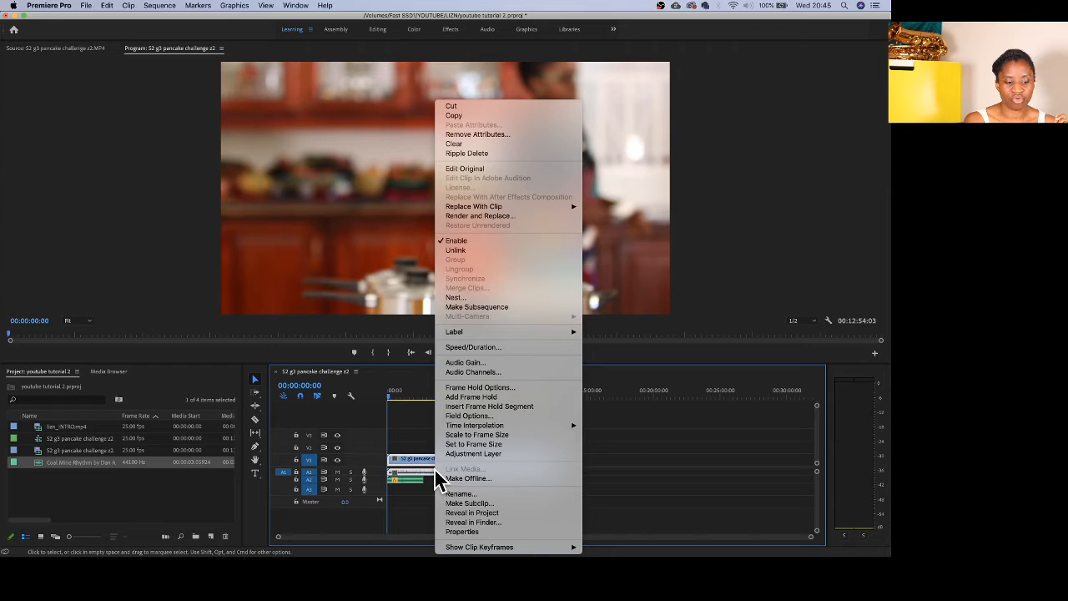
left_click(405, 496)
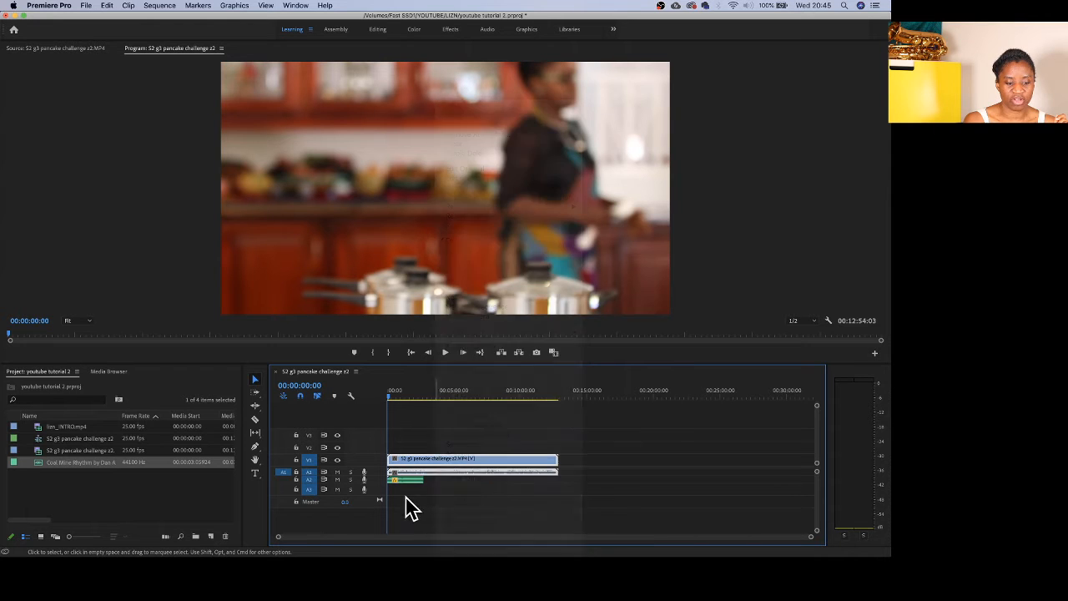
right_click(443, 474)
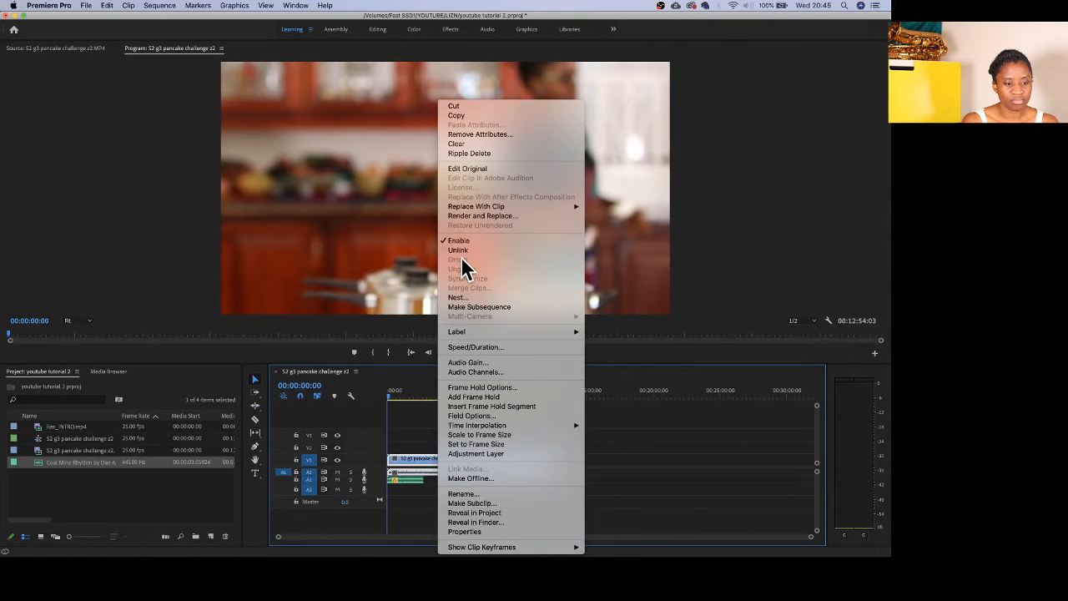
left_click(464, 249)
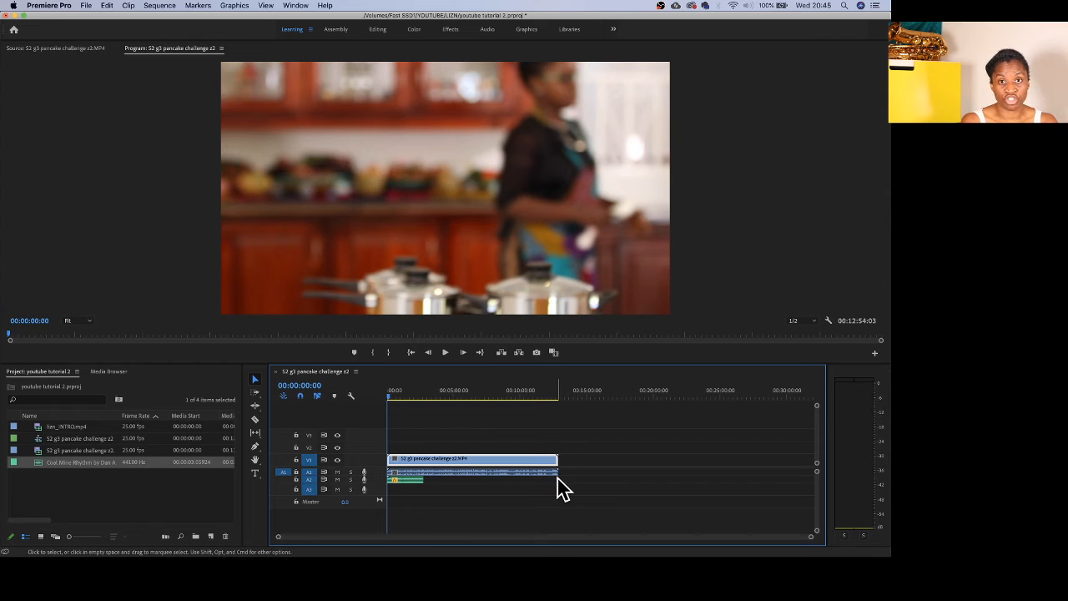
Delete the unlinked audio from A1, play the opening with only the music, and undo the deletion.
left_click(447, 469)
left_click(452, 461)
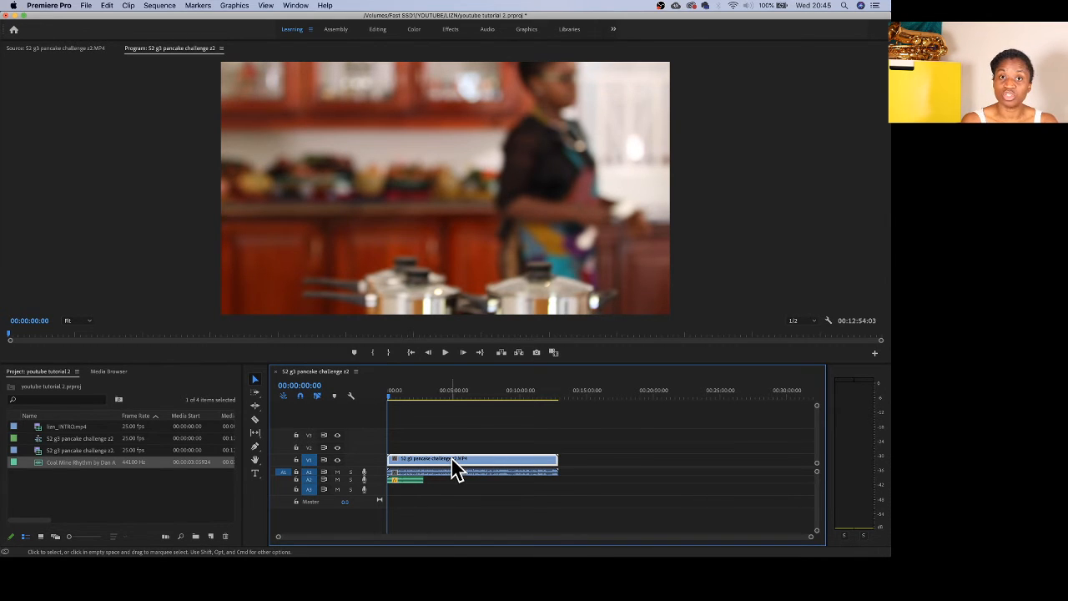
left_click(449, 472)
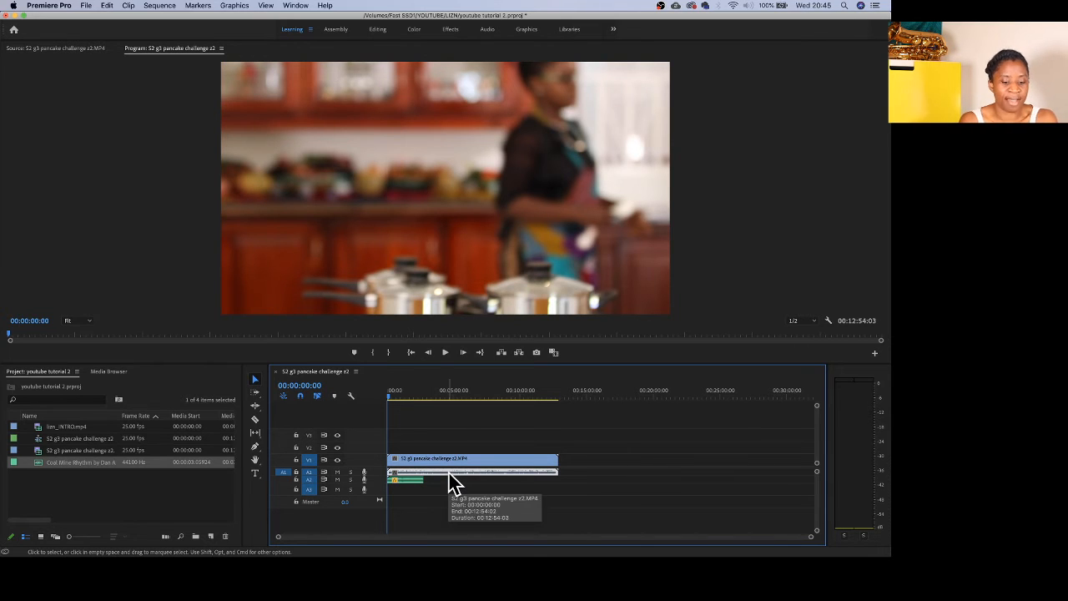
key("Delete")
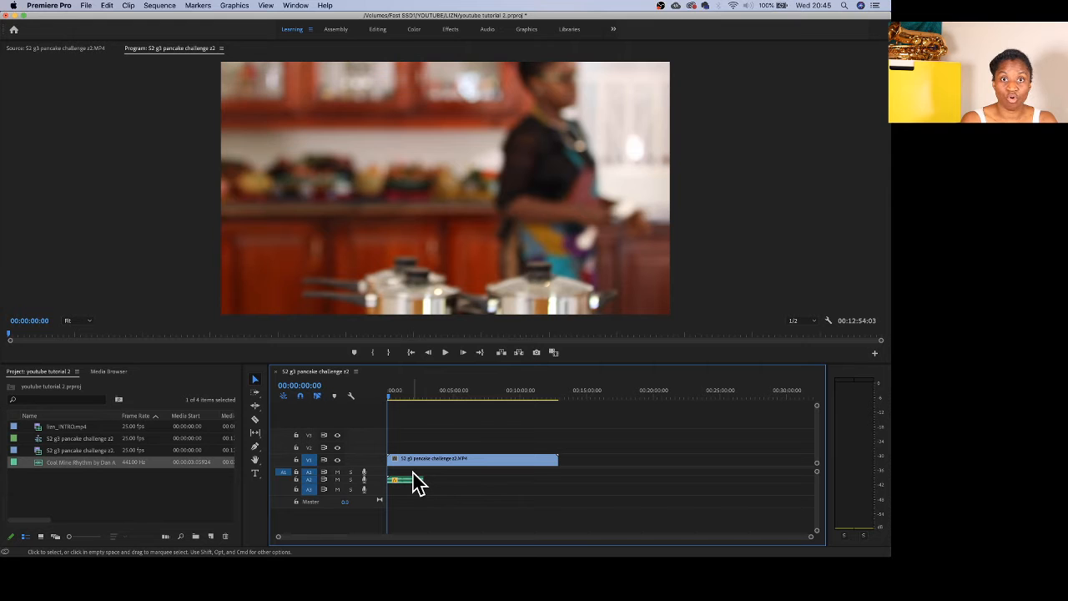
key("space")
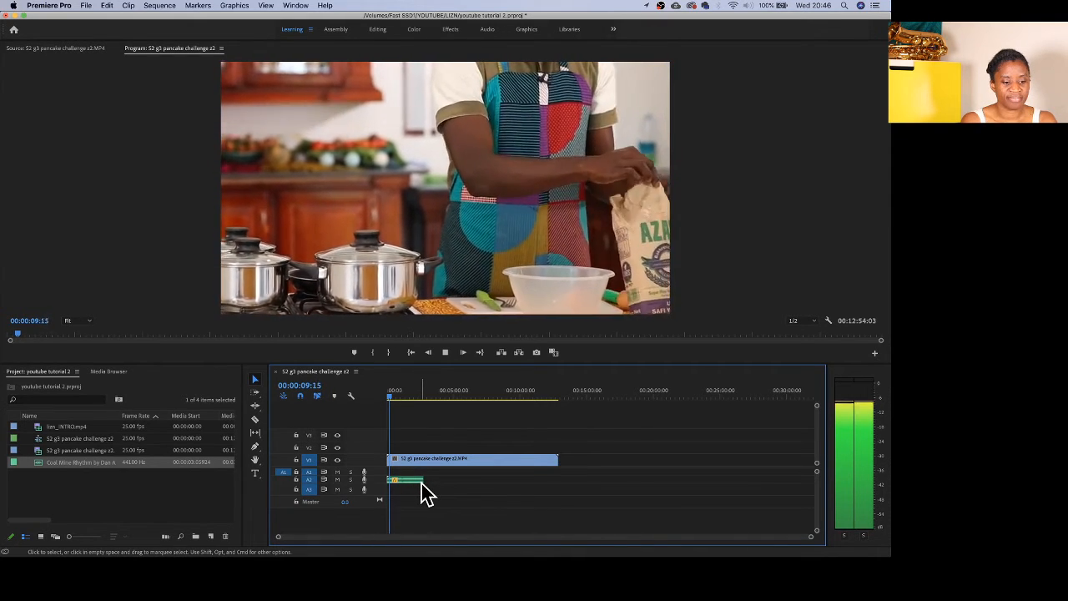
key("space")
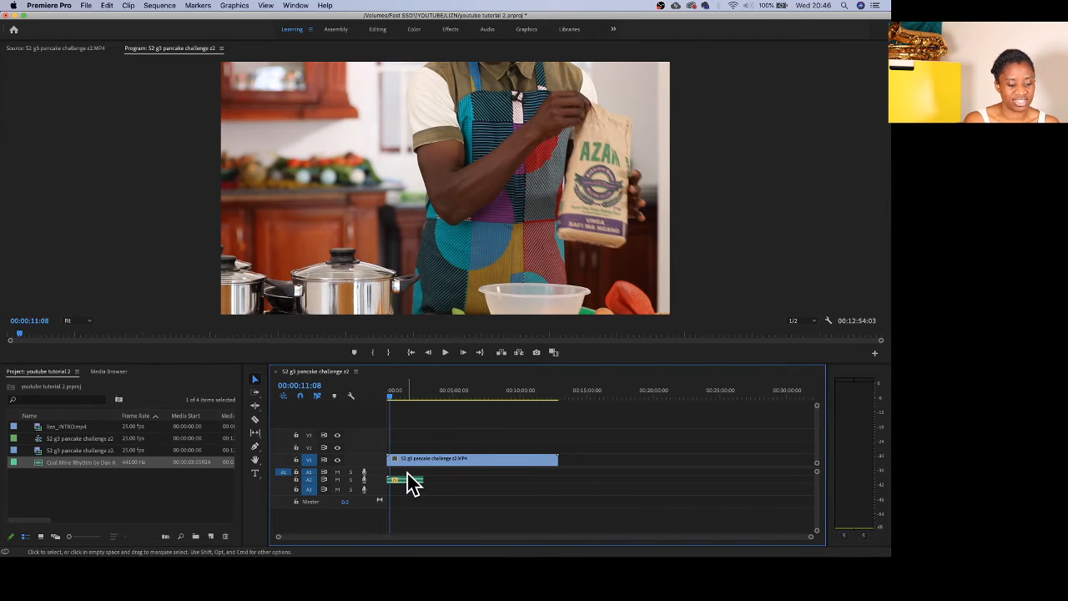
key("super+z")
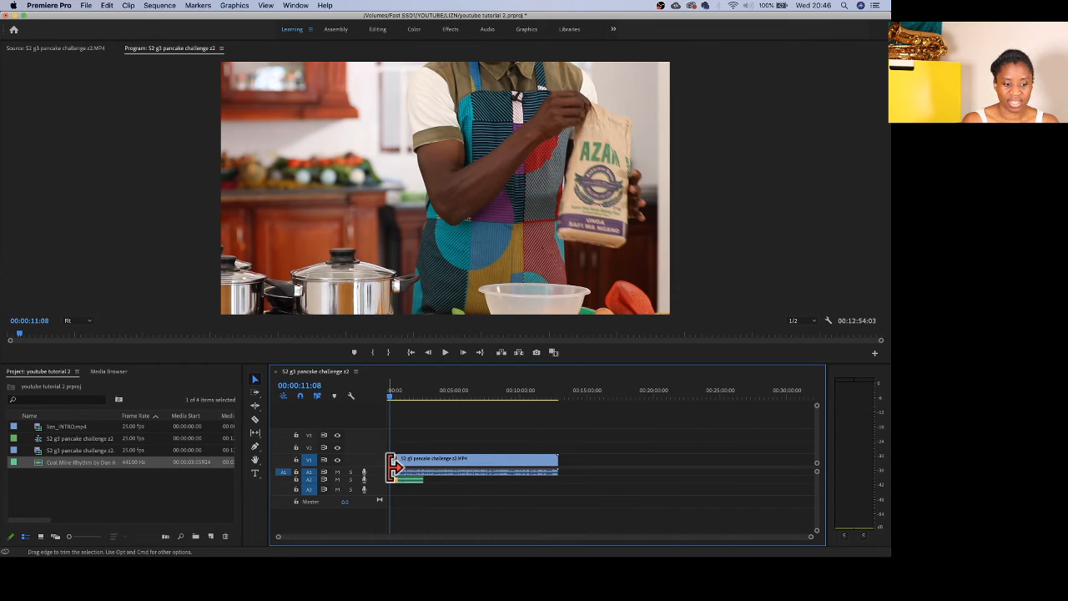
Trim the start of the A1 audio to where the A2 music clip ends, and play passages from about 00:01:27:08 and 00:03:26:00.
left_click_drag(393, 468, 428, 472)
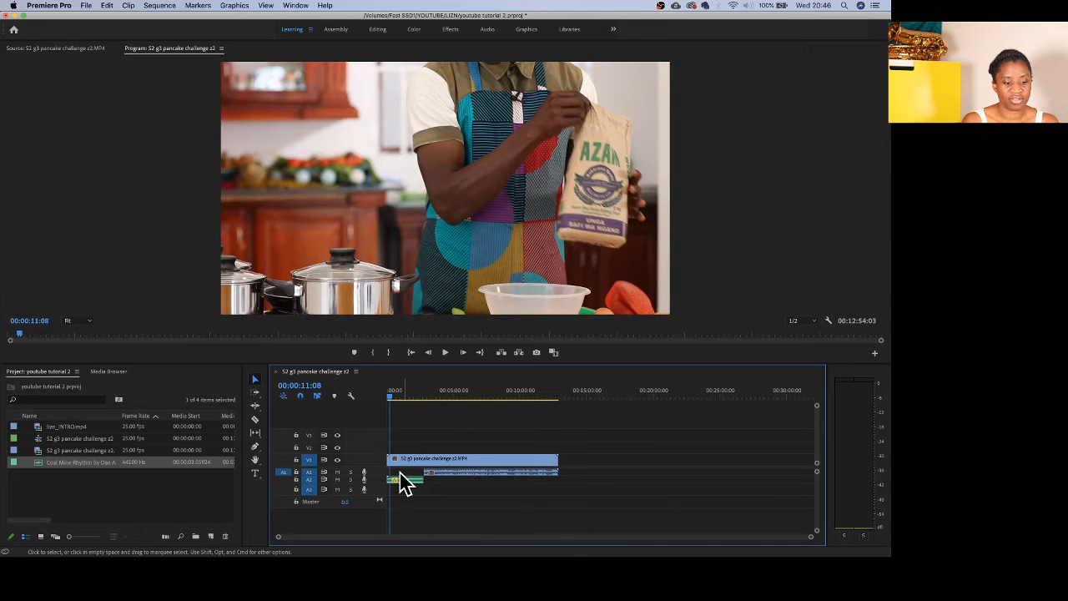
left_click_drag(392, 398, 407, 403)
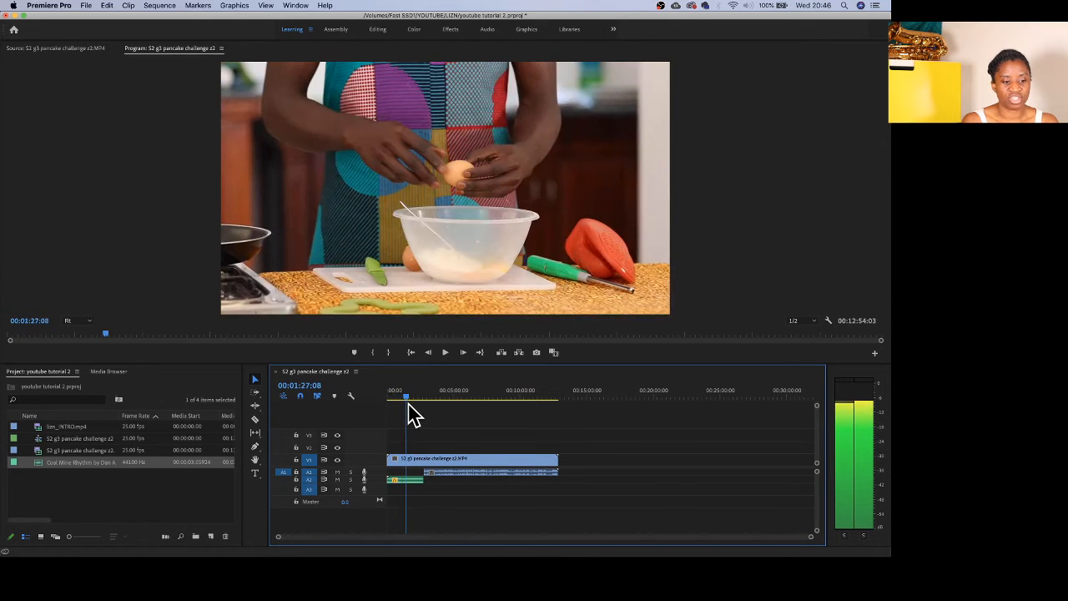
key("space")
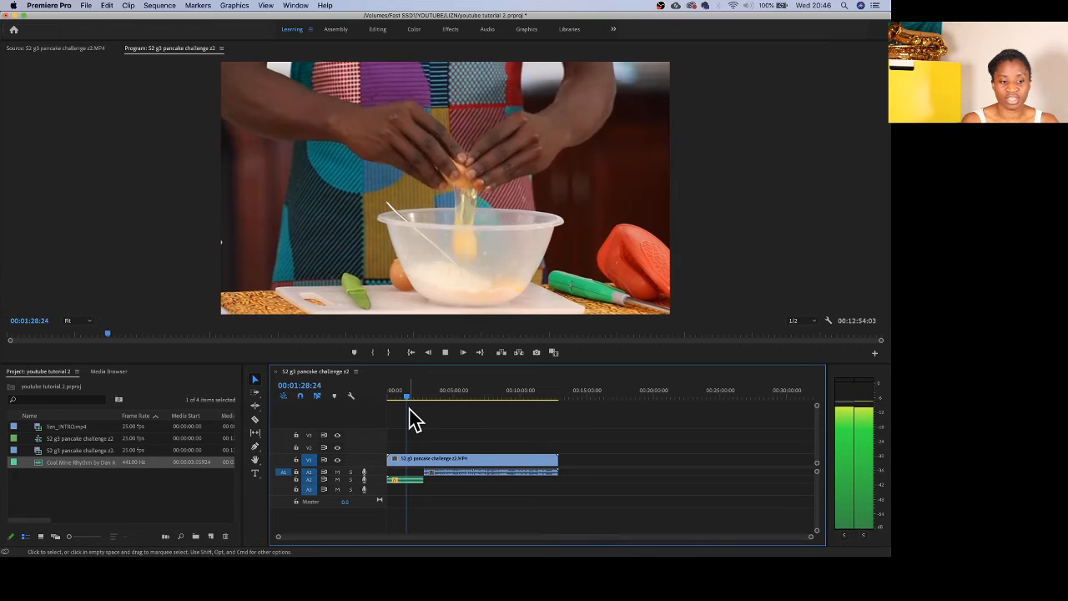
key("space")
left_click_drag(410, 406, 434, 407)
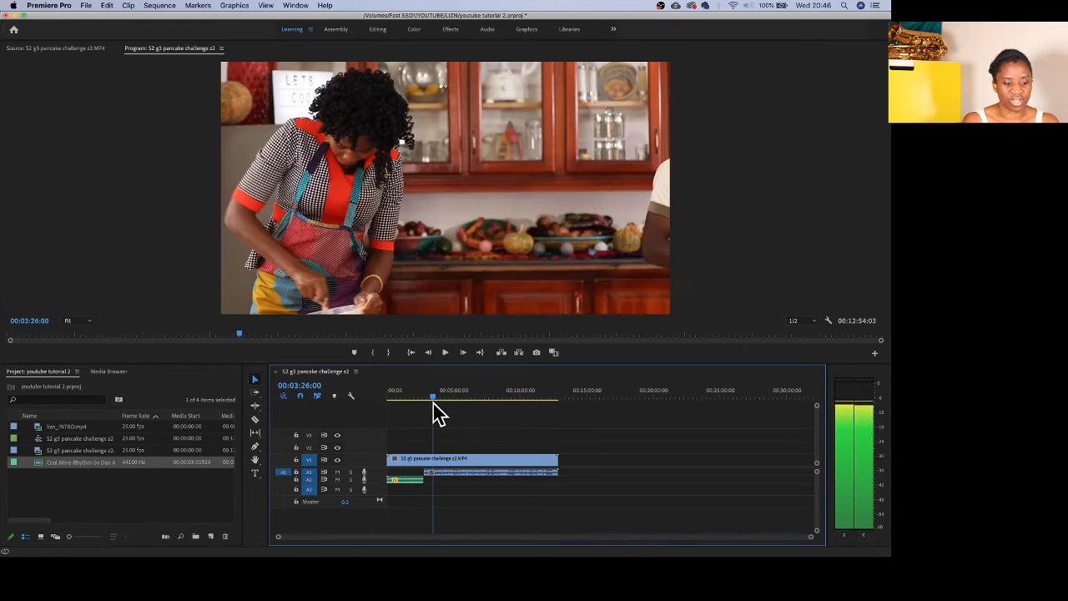
key("space")
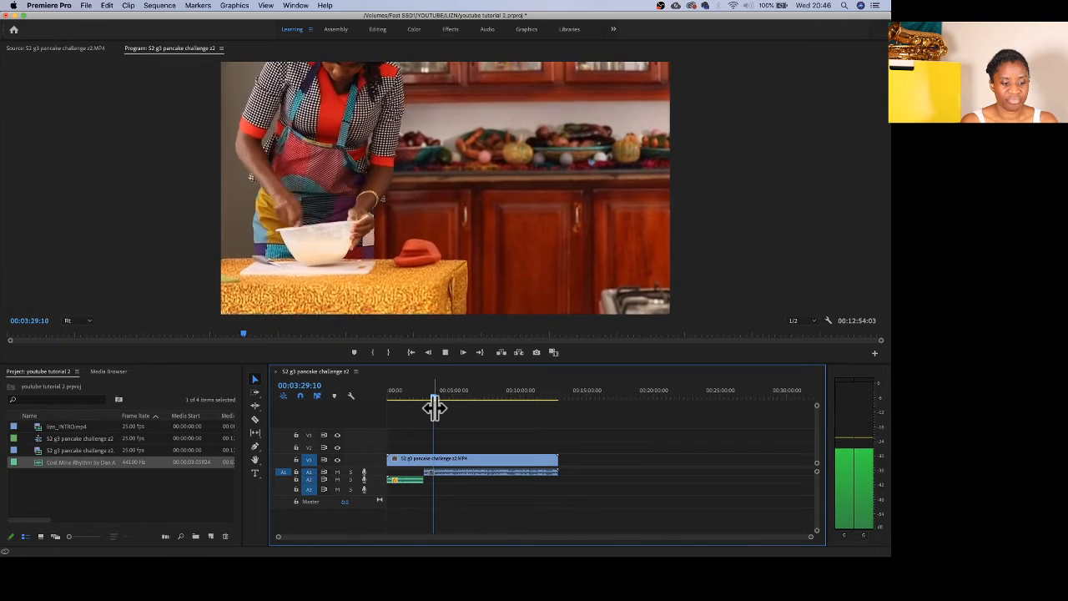
key("space")
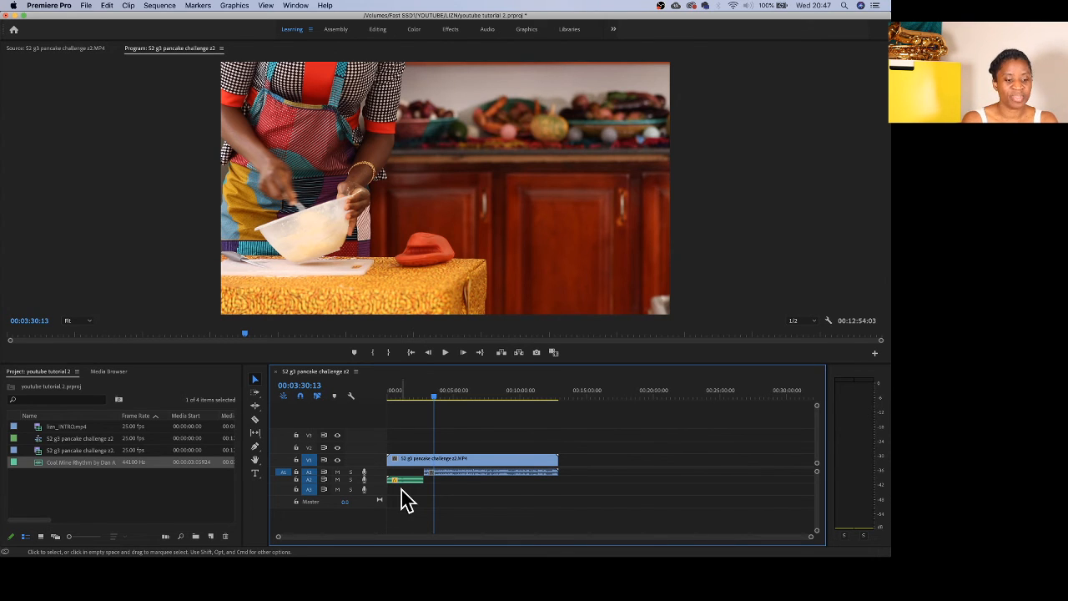
mouse_move(406, 491)
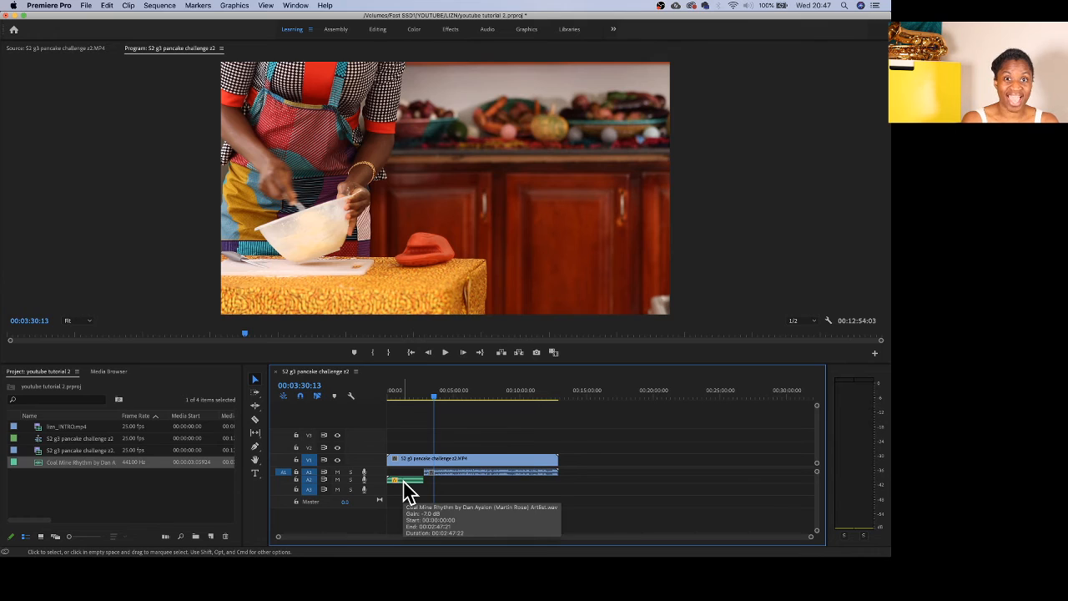